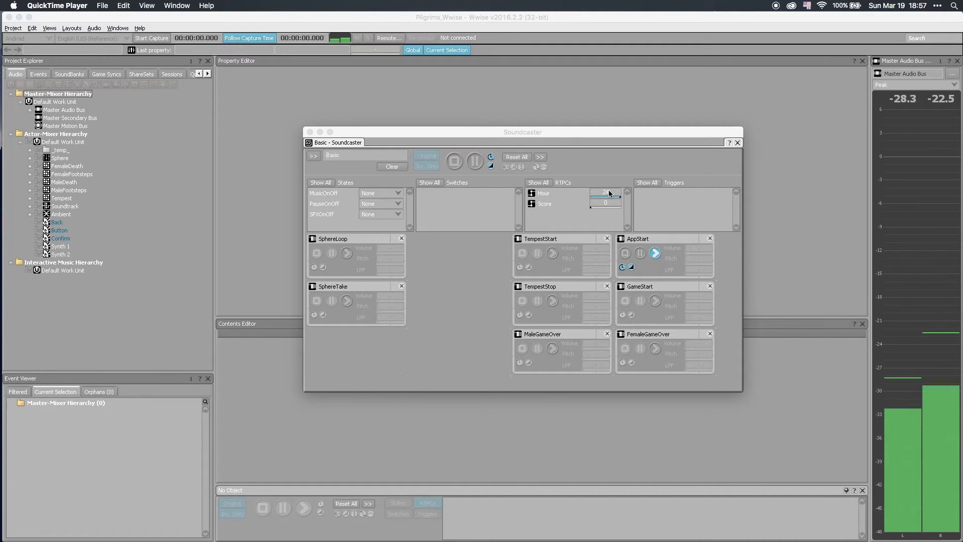
- Set the Hour RTPC simulation value to 0, then drag it upward to audition values, ending at 24
left_click(609, 194)
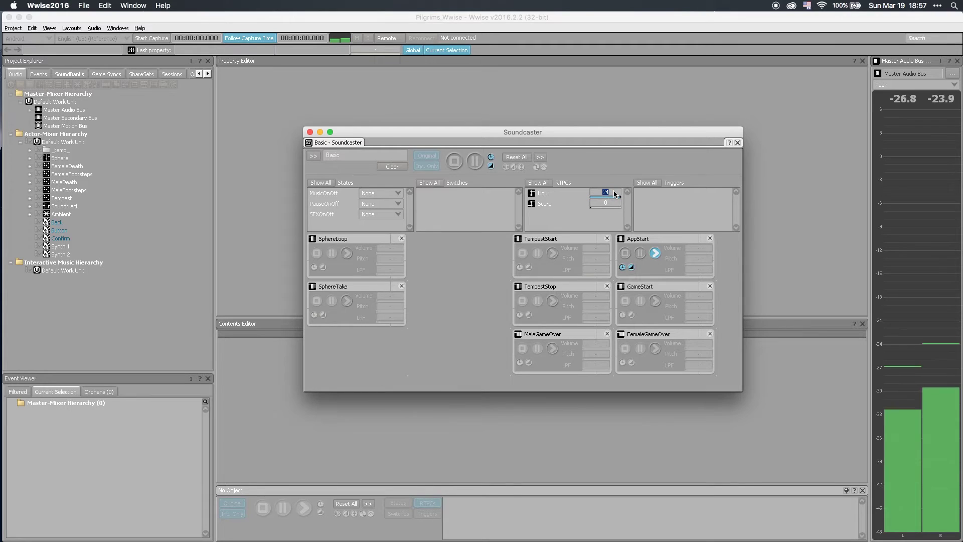
type("0")
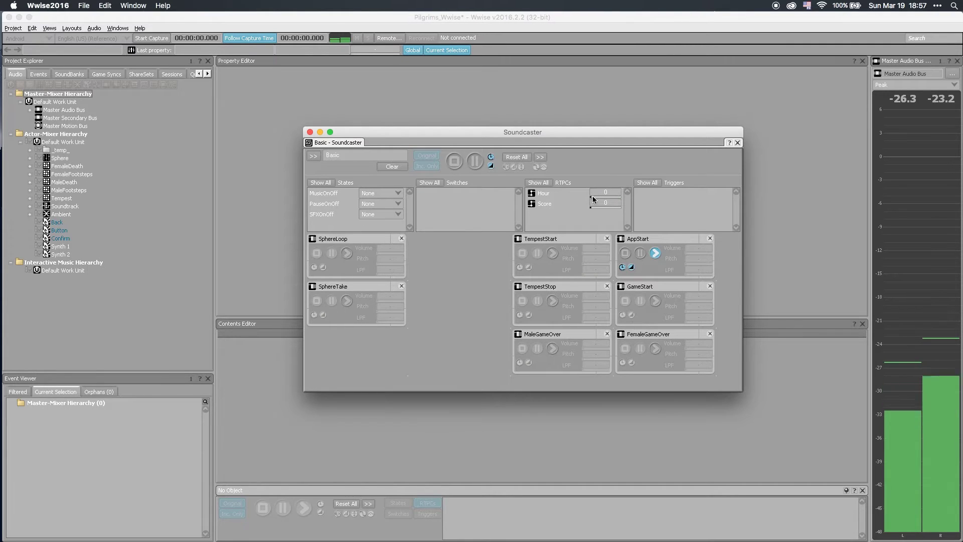
left_click(592, 201)
left_click_drag(557, 204, 647, 204)
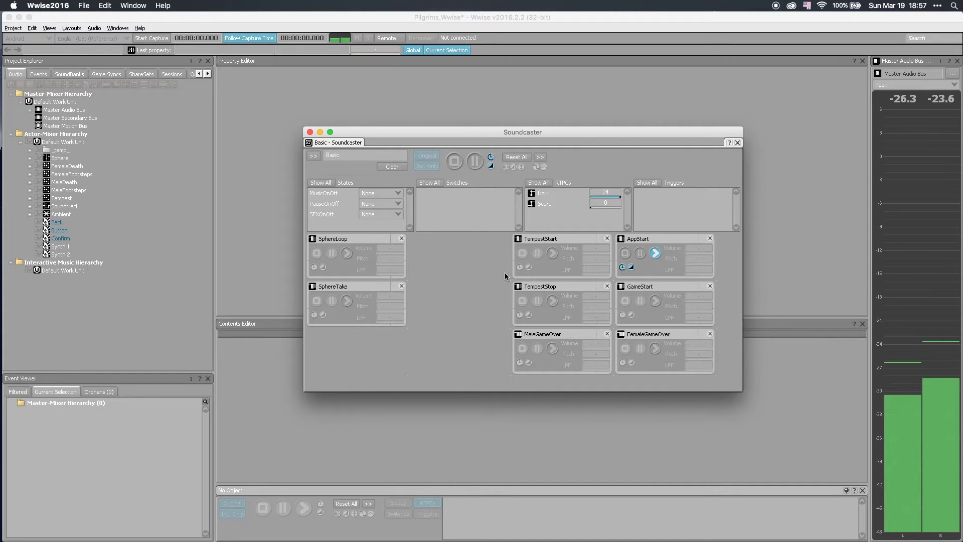
left_click_drag(606, 202, 653, 203)
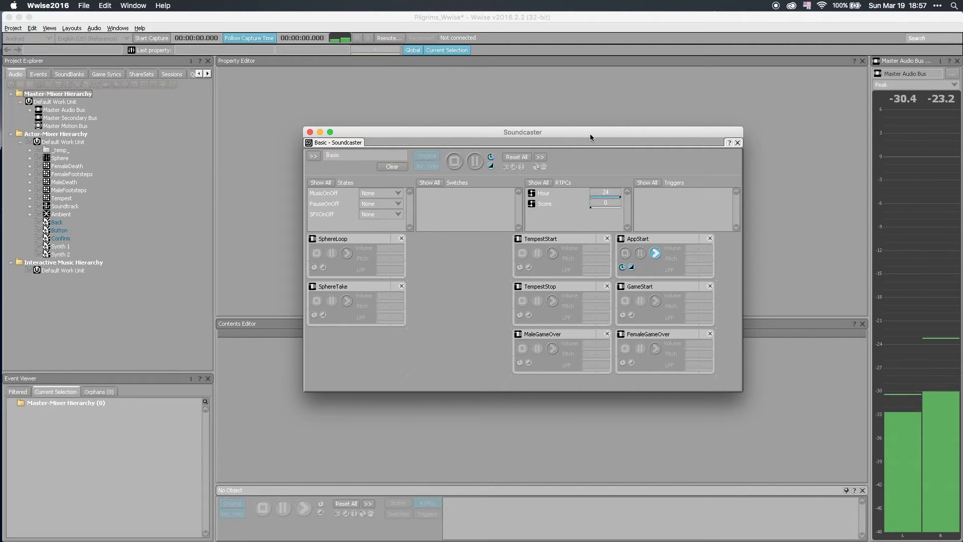
- Open Project > Control Surface Devices and remove the existing Max device
left_click(20, 29)
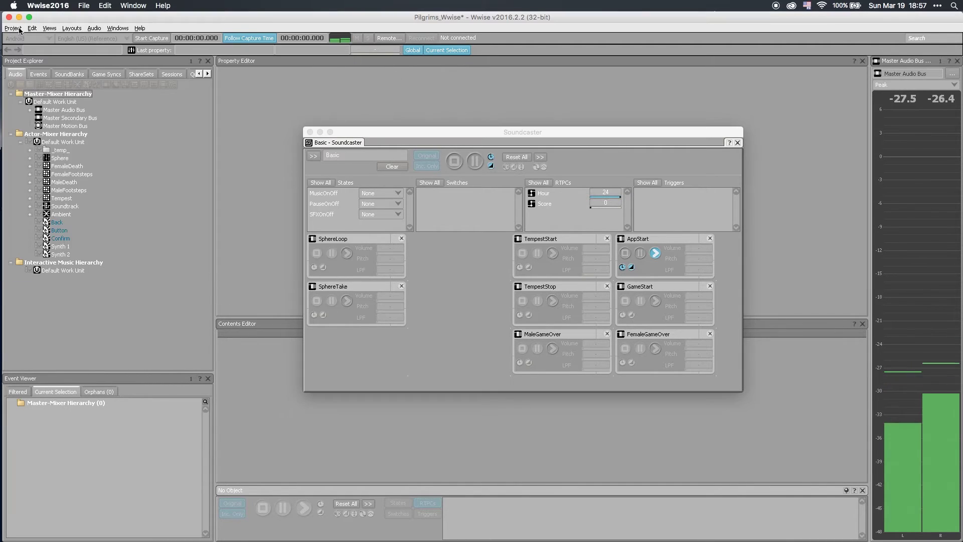
left_click(18, 30)
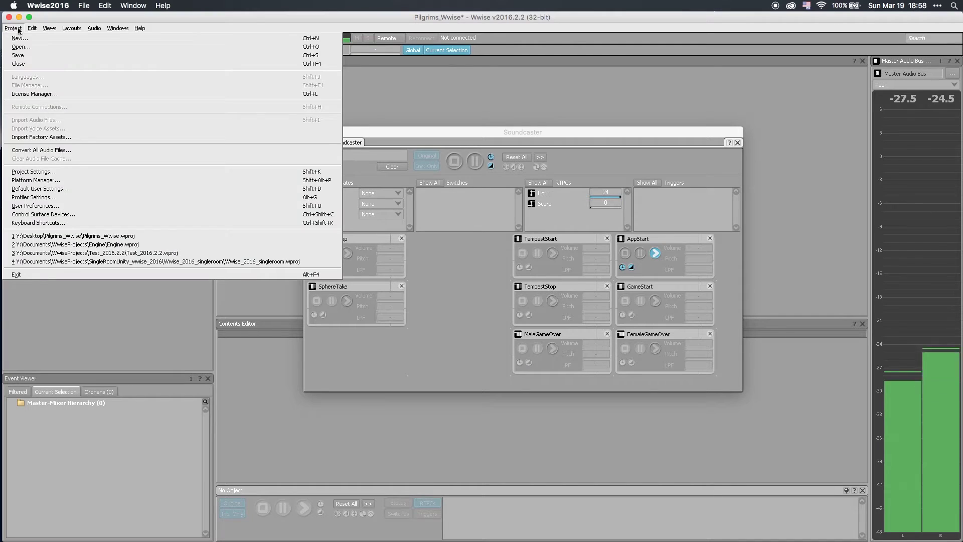
left_click(56, 216)
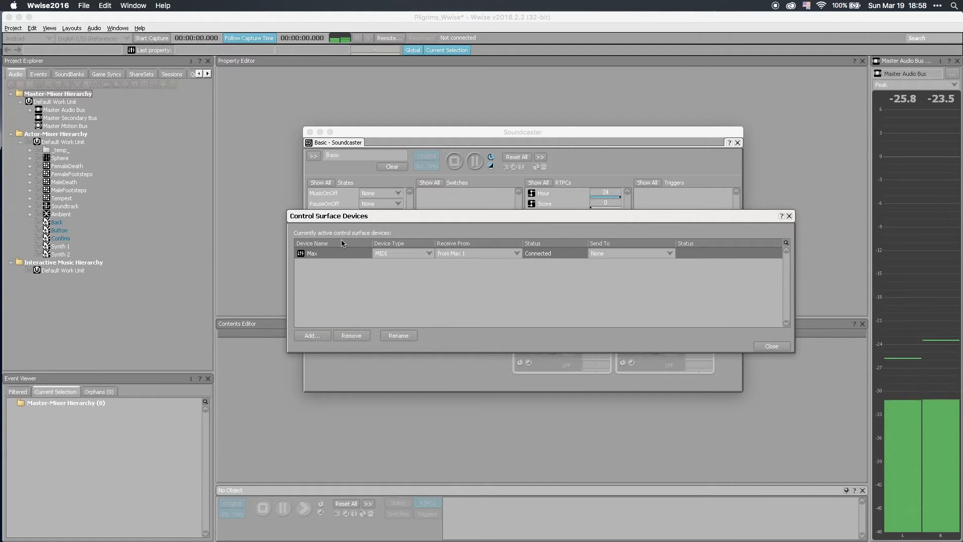
left_click(362, 333)
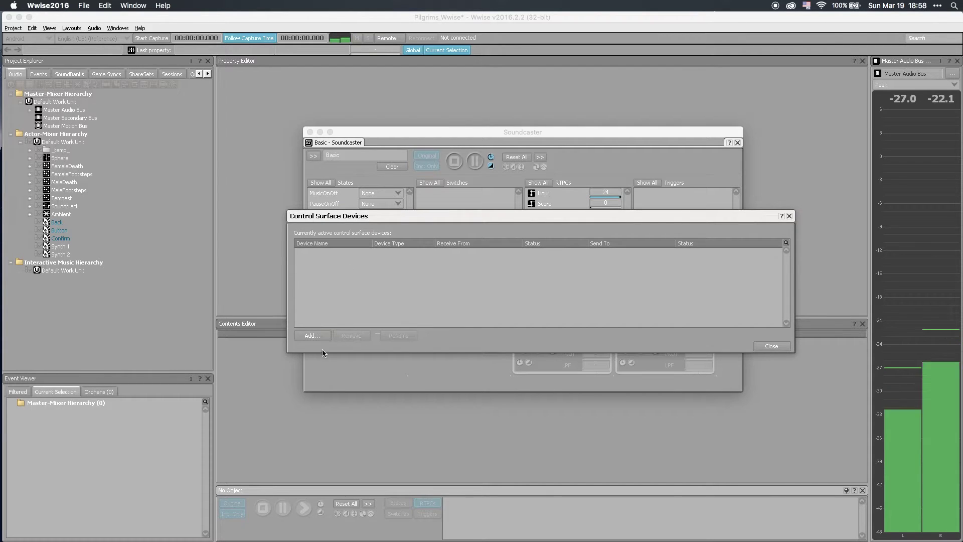
- Add a new control surface device named Max with MIDI as its device type
left_click(314, 333)
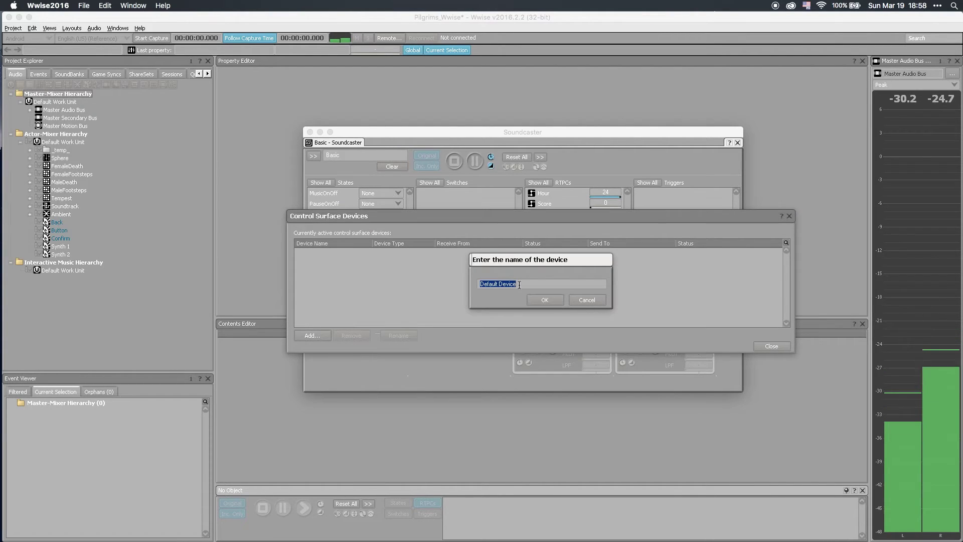
type("Max")
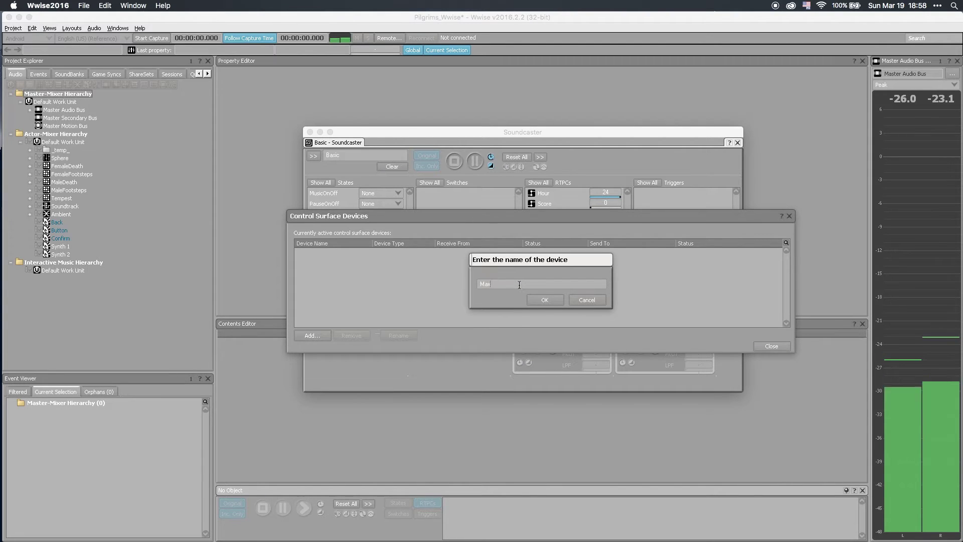
key("Return")
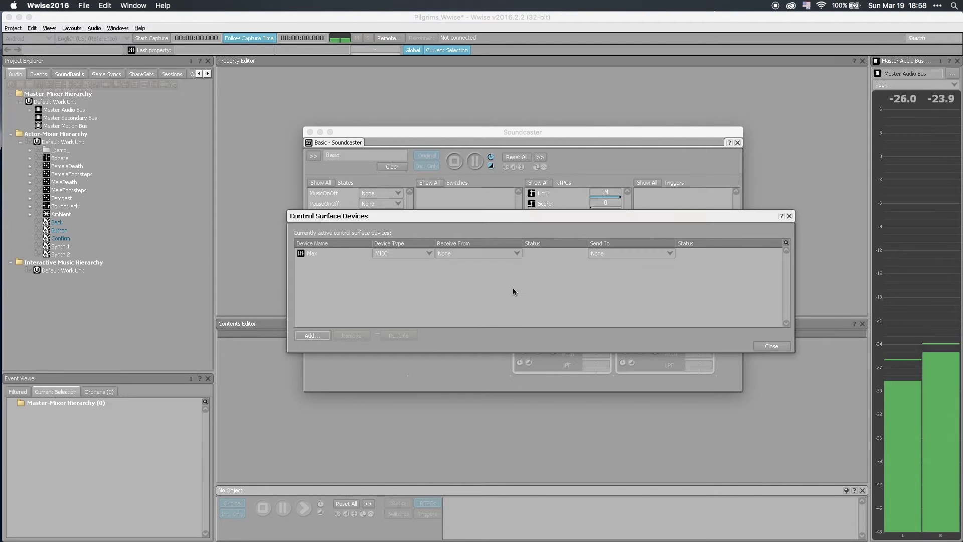
left_click(410, 253)
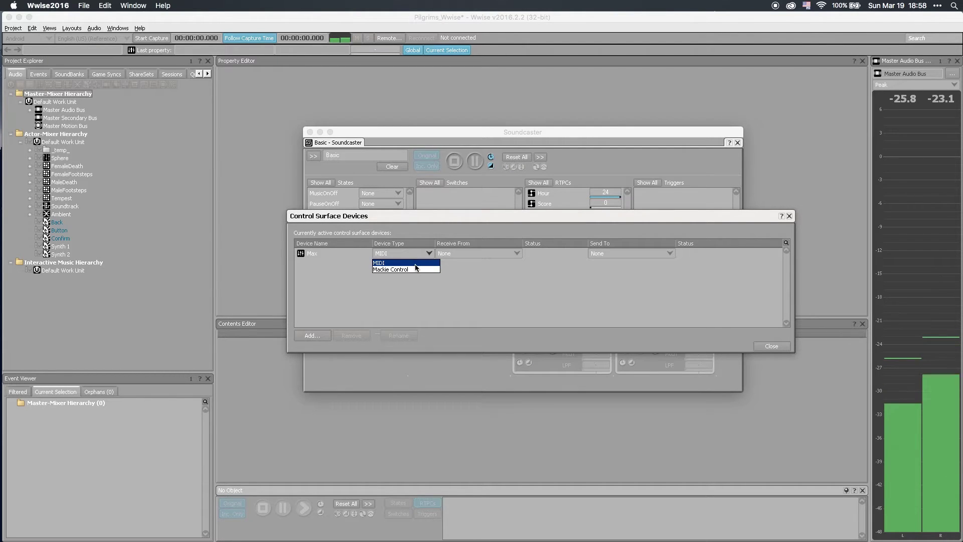
left_click(414, 262)
- Set the Max device to receive from 'from Max 1' so it shows Connected
left_click(477, 253)
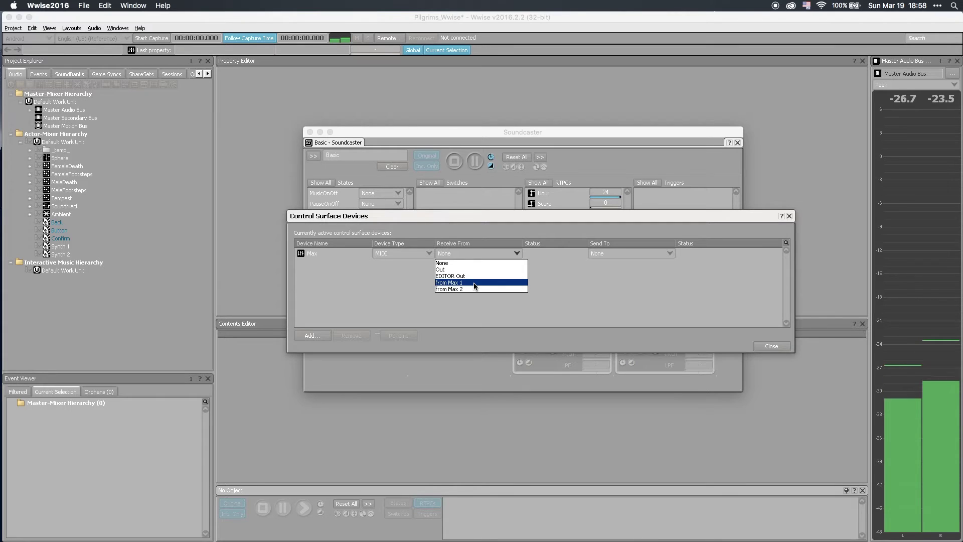
left_click(473, 284)
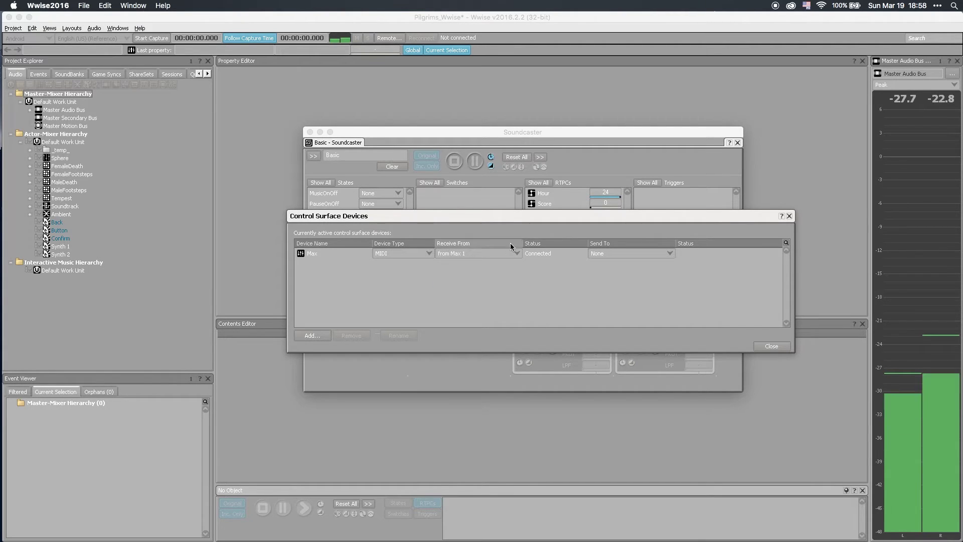
left_click(554, 254)
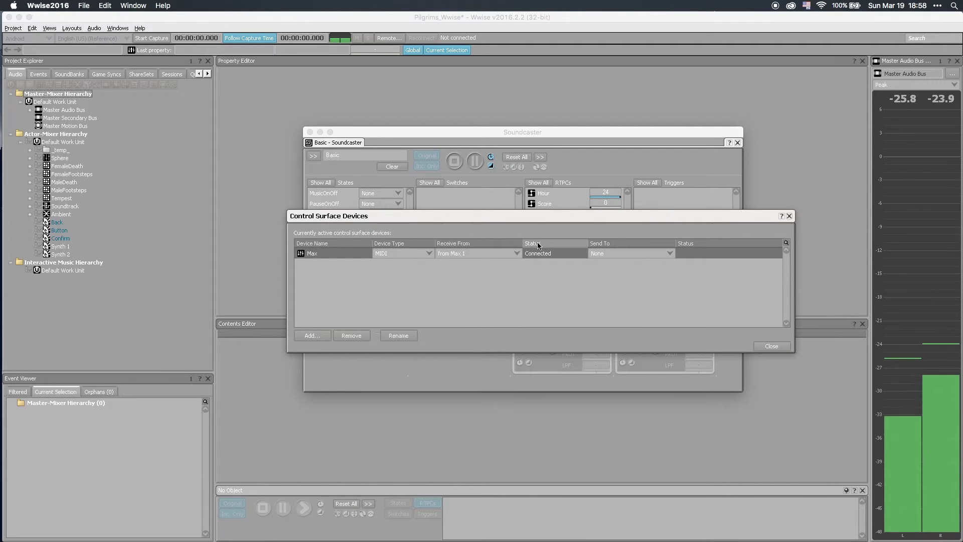
left_click(766, 348)
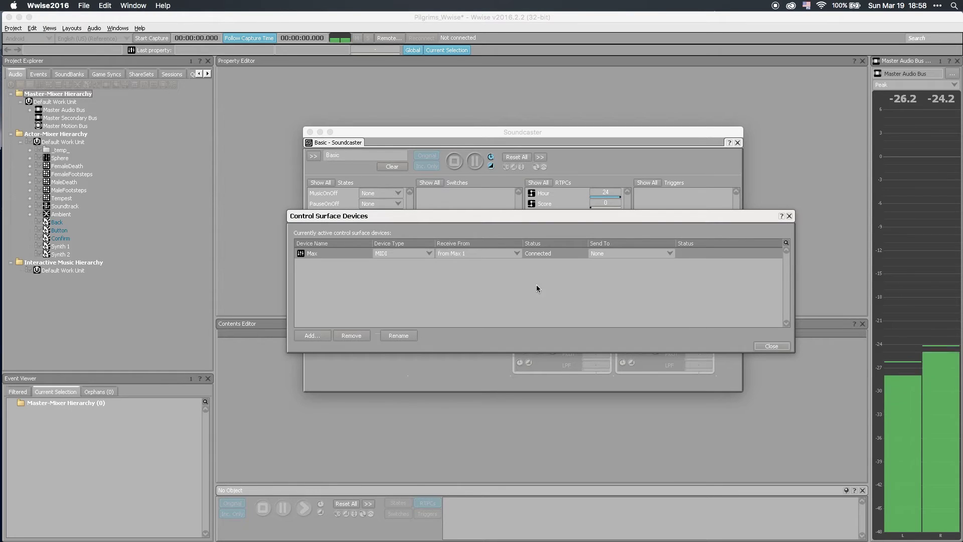
left_click(463, 254)
left_click(471, 283)
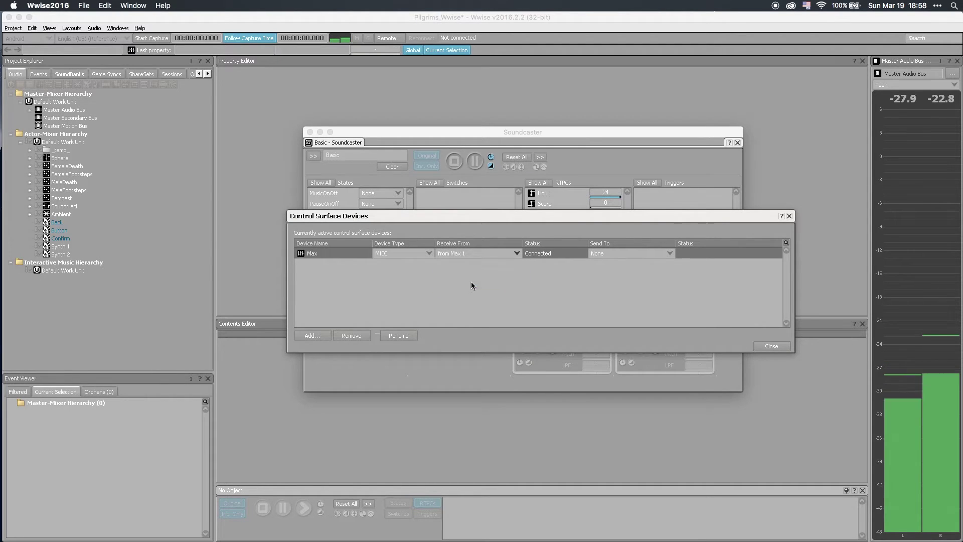
- Delete the old Pilgrims_ControlSurface session and stop the Soundcaster playback
left_click(782, 347)
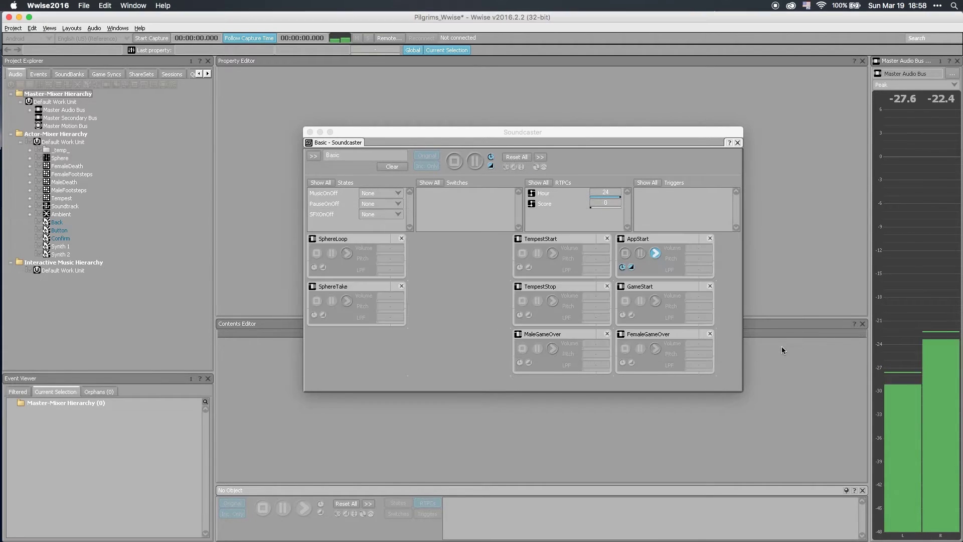
left_click(172, 75)
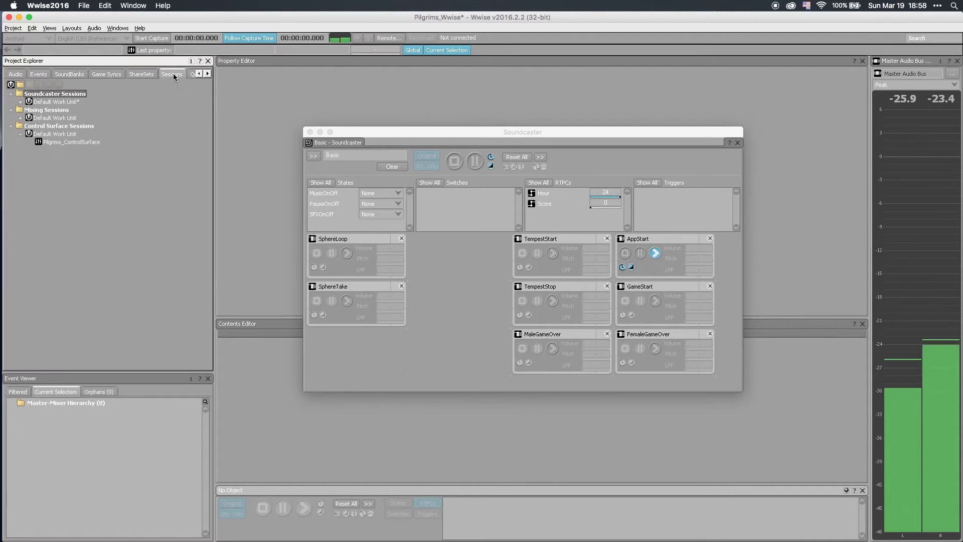
left_click(84, 143)
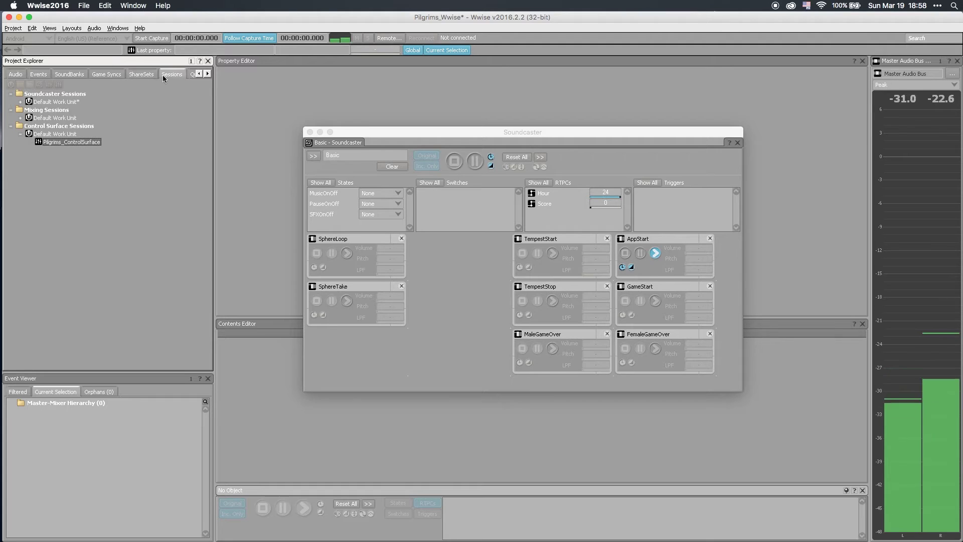
right_click(77, 142)
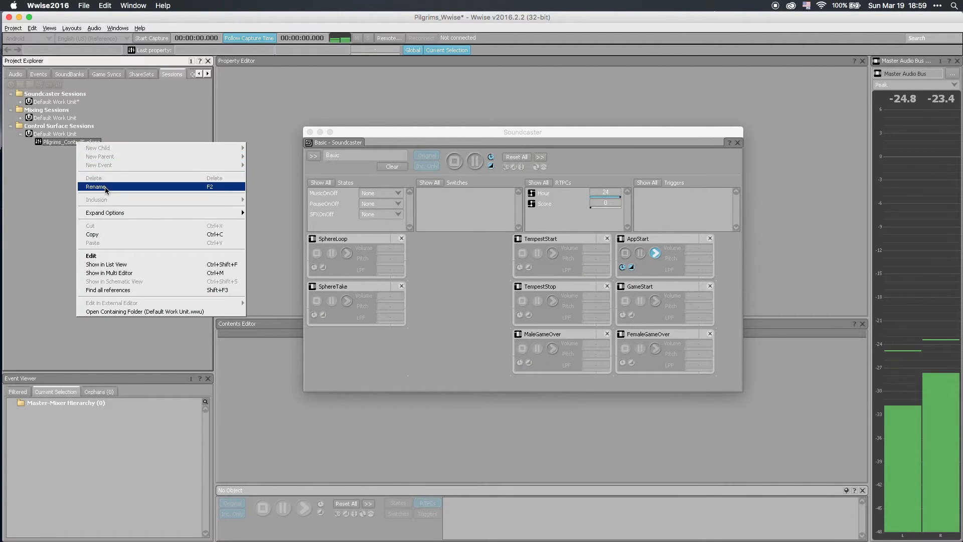
left_click(62, 146)
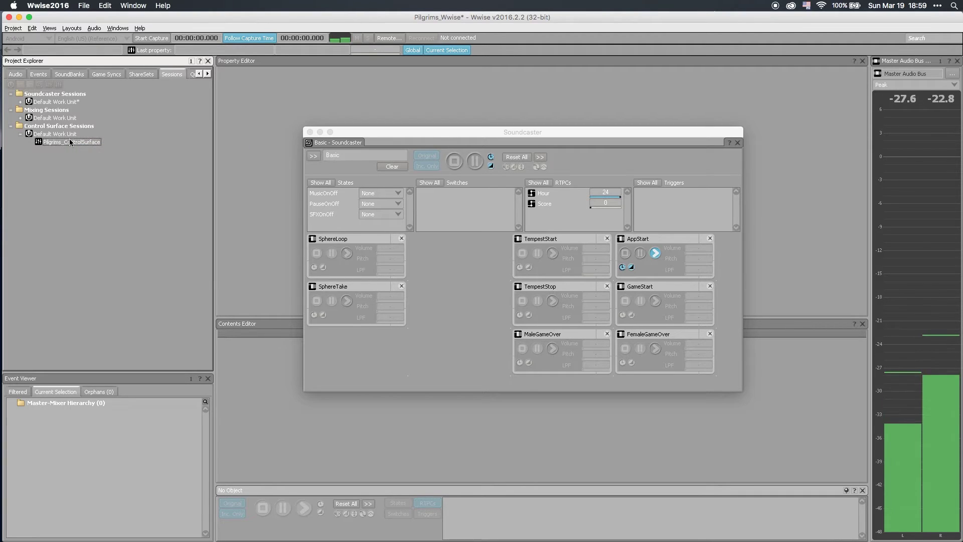
key("super+z")
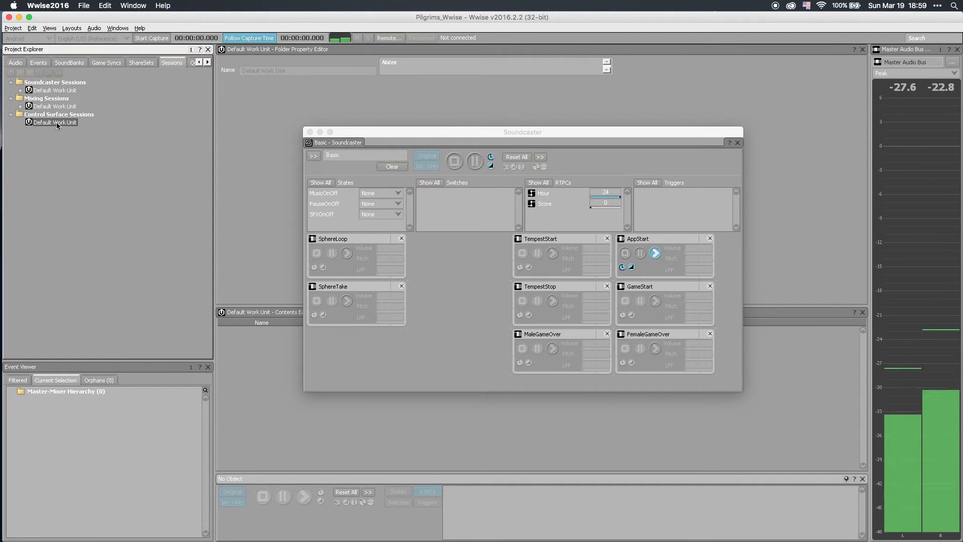
right_click(56, 122)
left_click(137, 108)
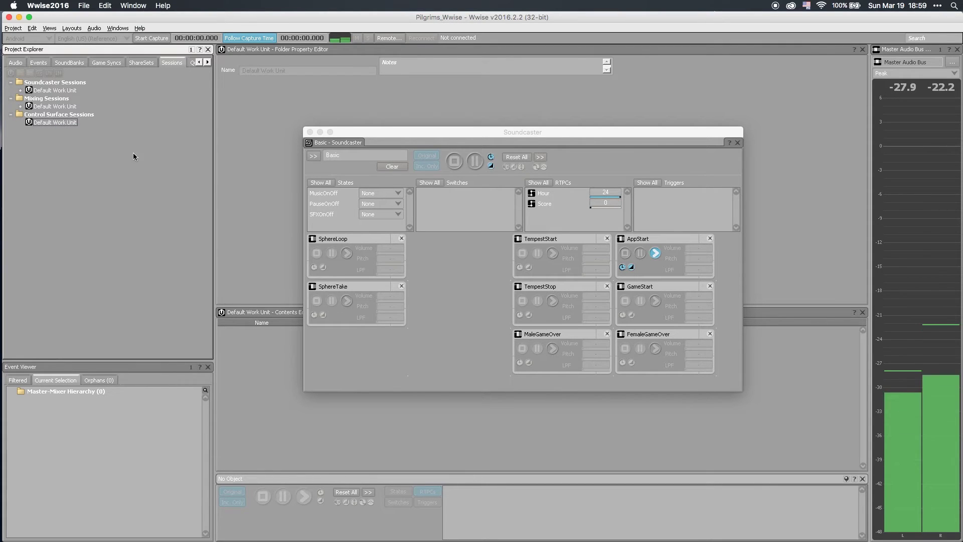
left_click(454, 160)
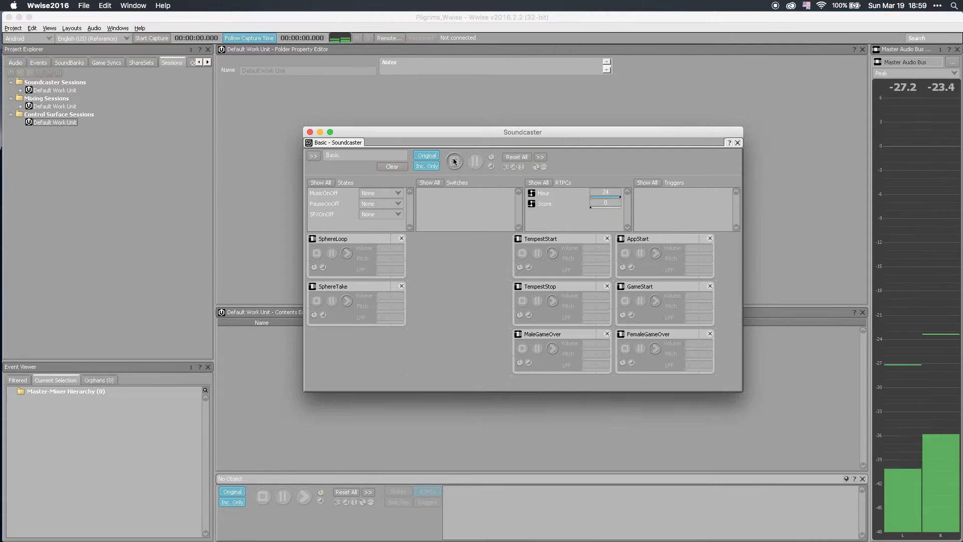
- Create a new session named Pilgrims_ControlSurface in the Default Work Unit and open its bindings
left_click(46, 124)
right_click(46, 124)
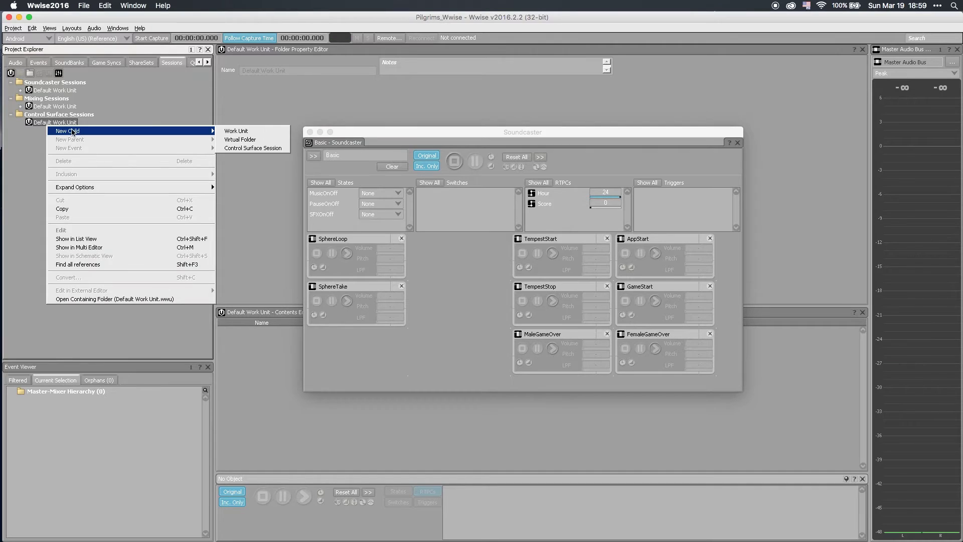
mouse_move(196, 131)
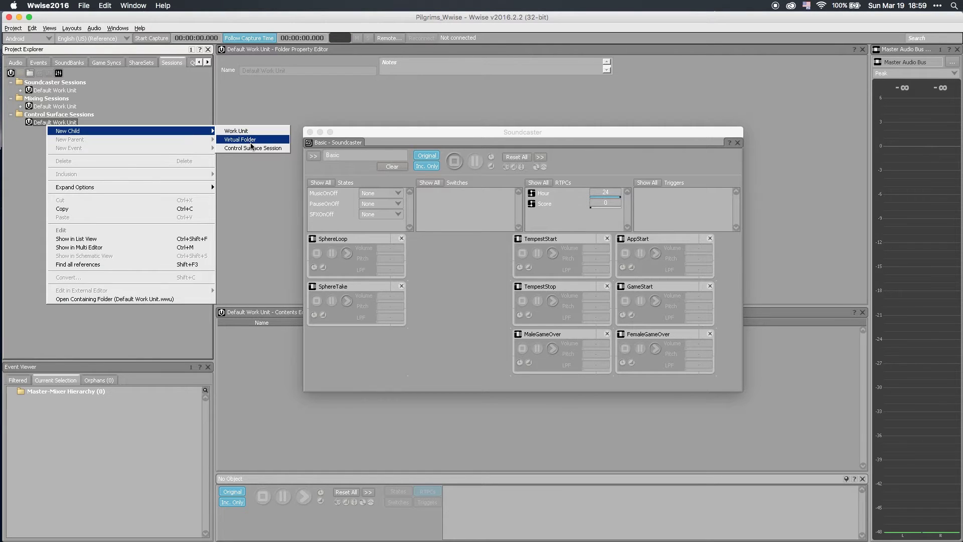
left_click(254, 148)
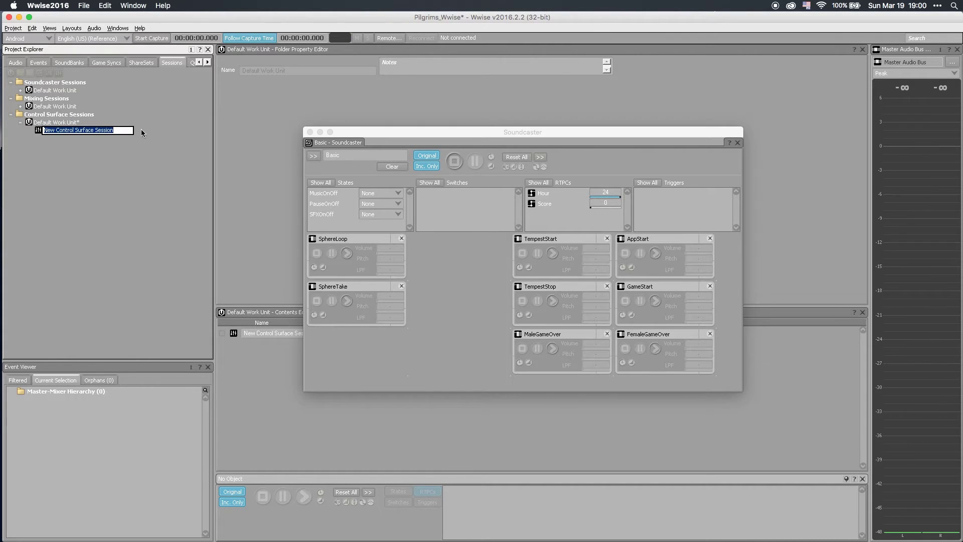
type("Pilgrim")
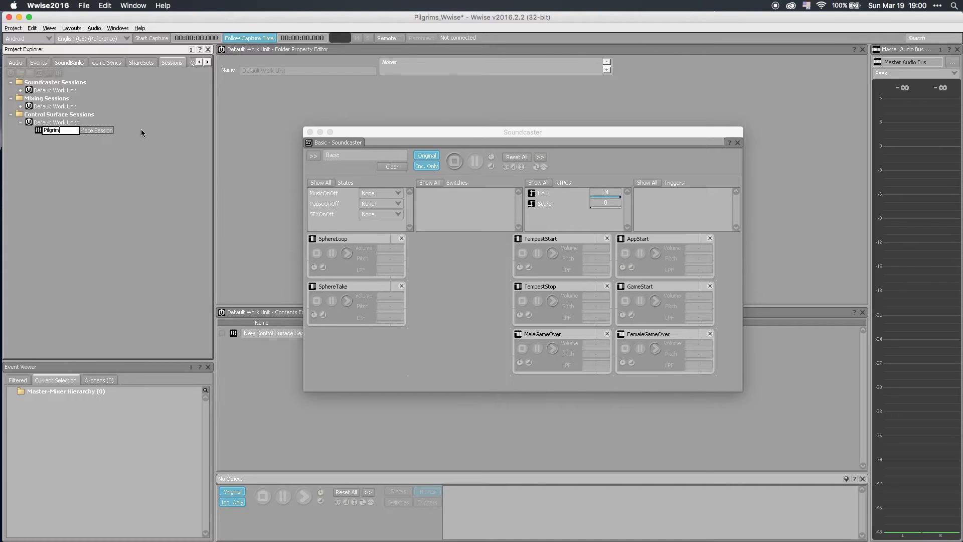
type("s_ControlSufr")
key("BackSpace")
type("rface")
key("Return")
double_click(73, 130)
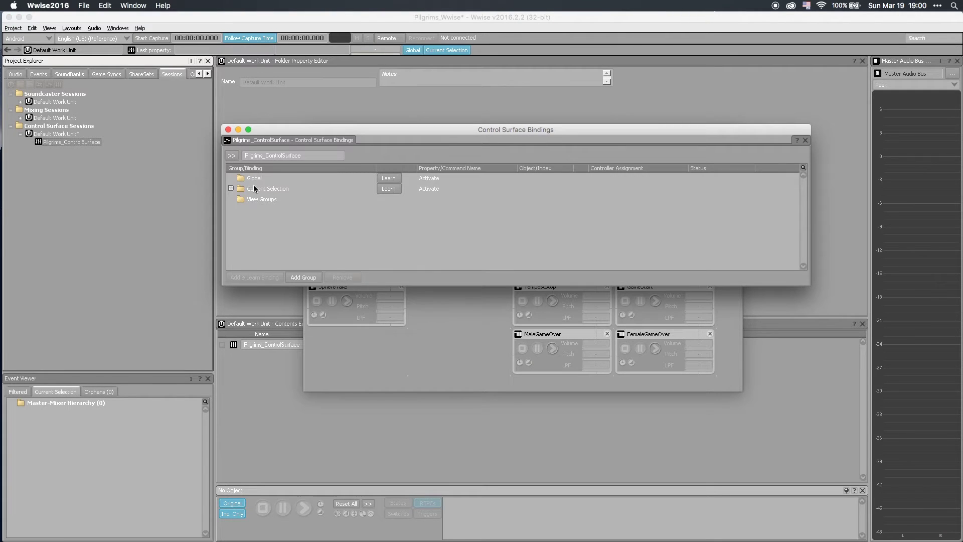
- Expand Current Selection, then add a new learning binding under the Global group
left_click(231, 188)
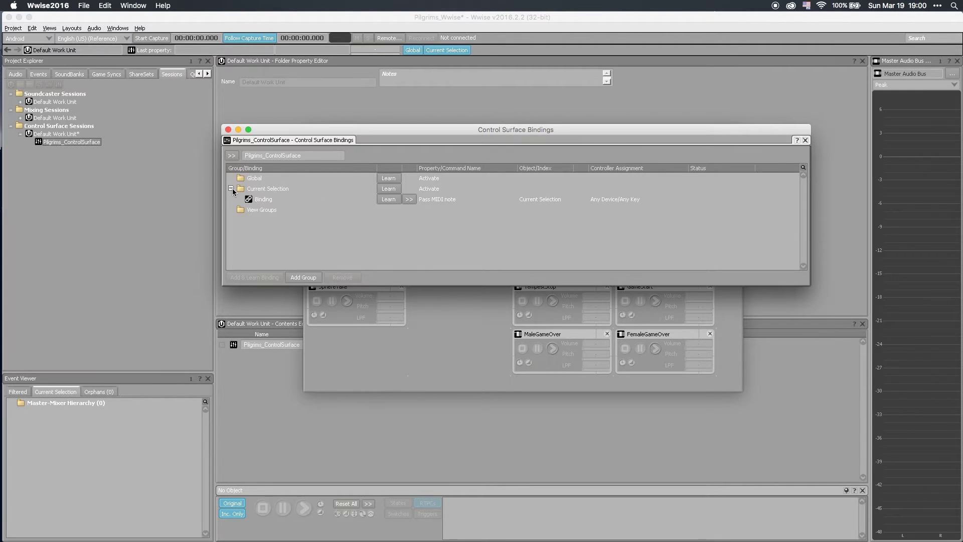
left_click(275, 178)
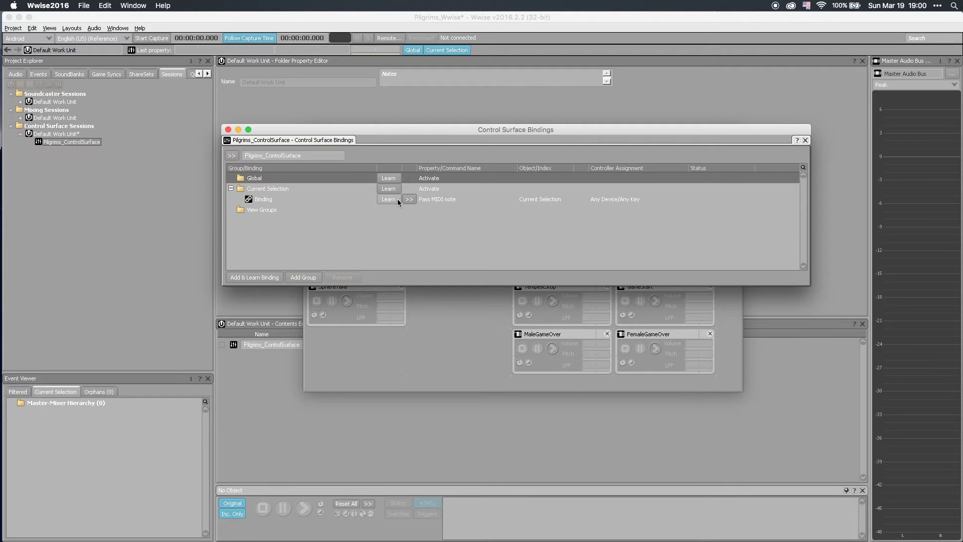
left_click(275, 277)
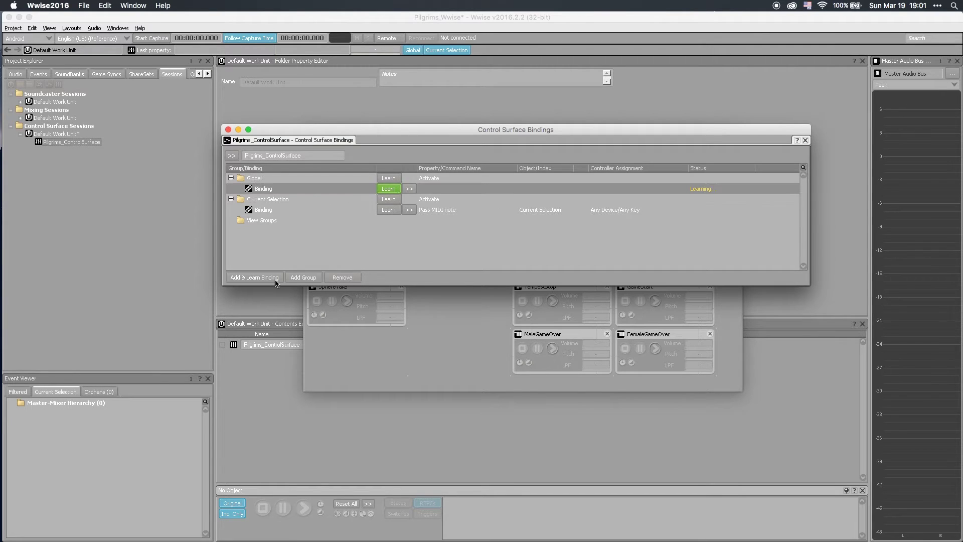
- Rename the new binding under Global to 'Hour'
left_click(262, 189)
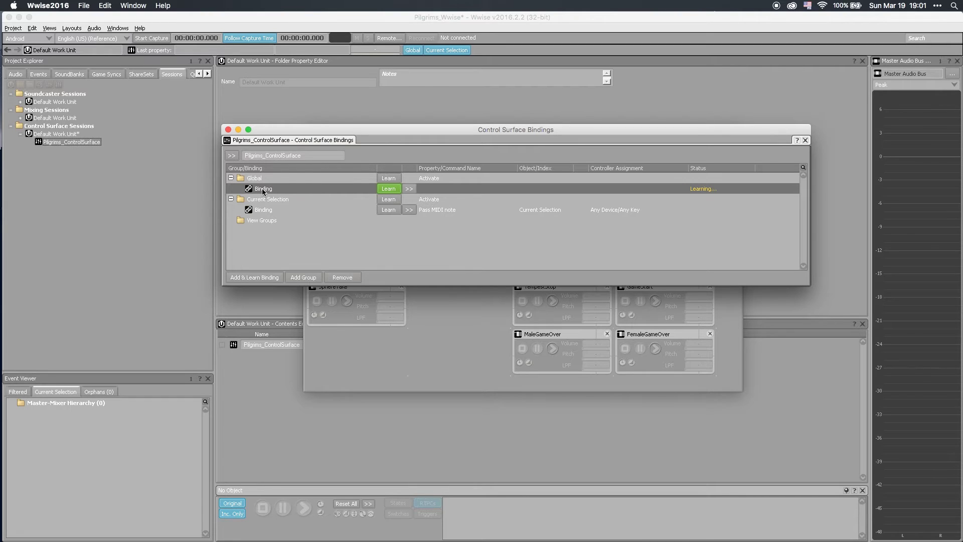
right_click(263, 190)
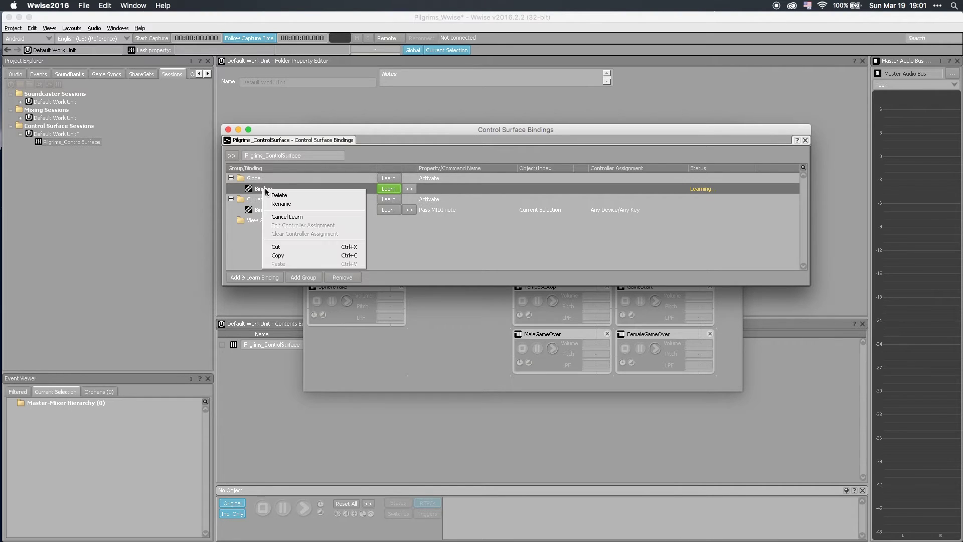
left_click(308, 206)
type("Hour")
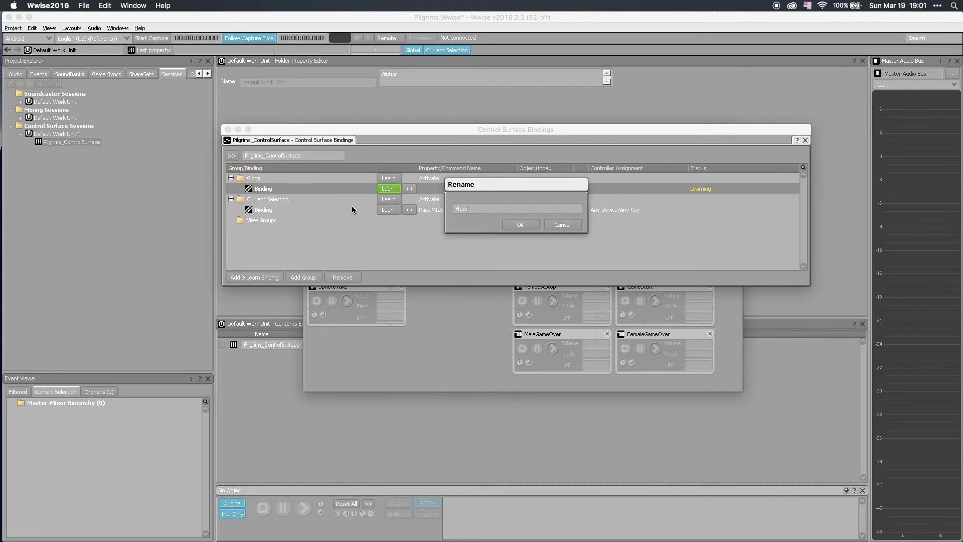
key("Return")
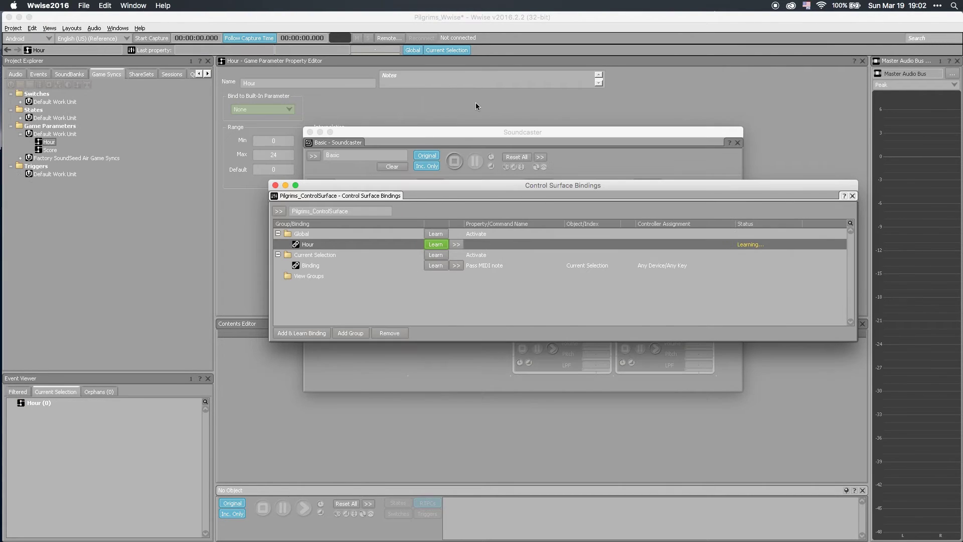
- Bind the Hour binding to the Game Syncs > Game Parameter > Simulation Value property
left_click(456, 244)
left_click(482, 245)
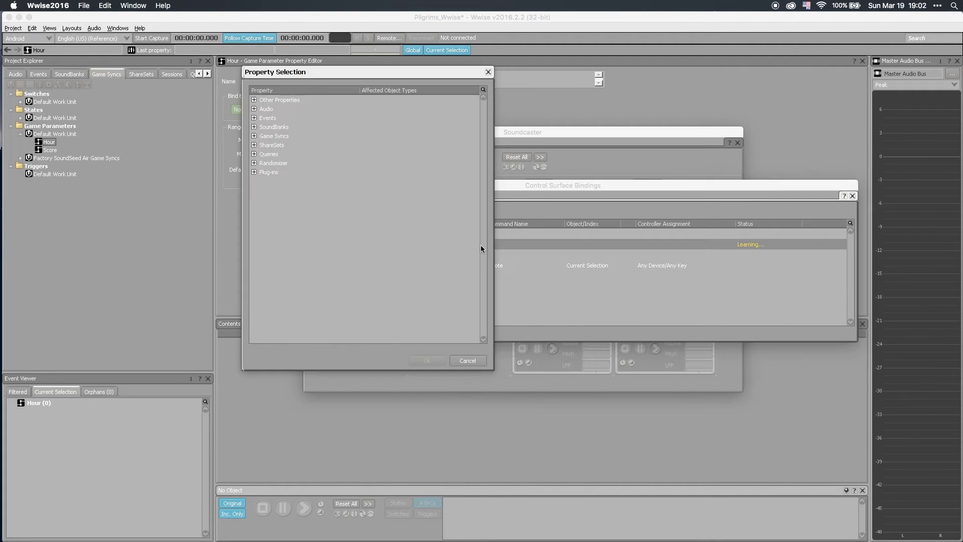
left_click(254, 136)
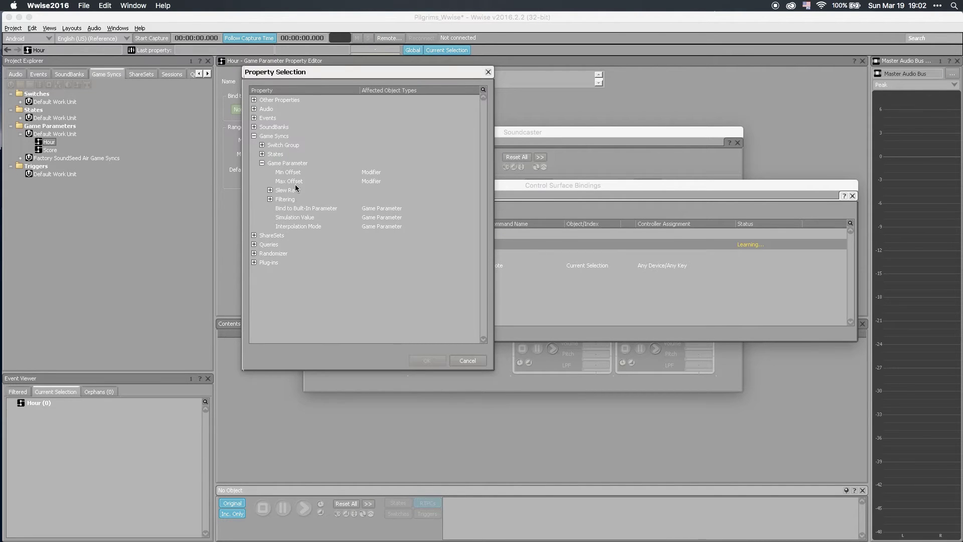
left_click(295, 217)
double_click(295, 217)
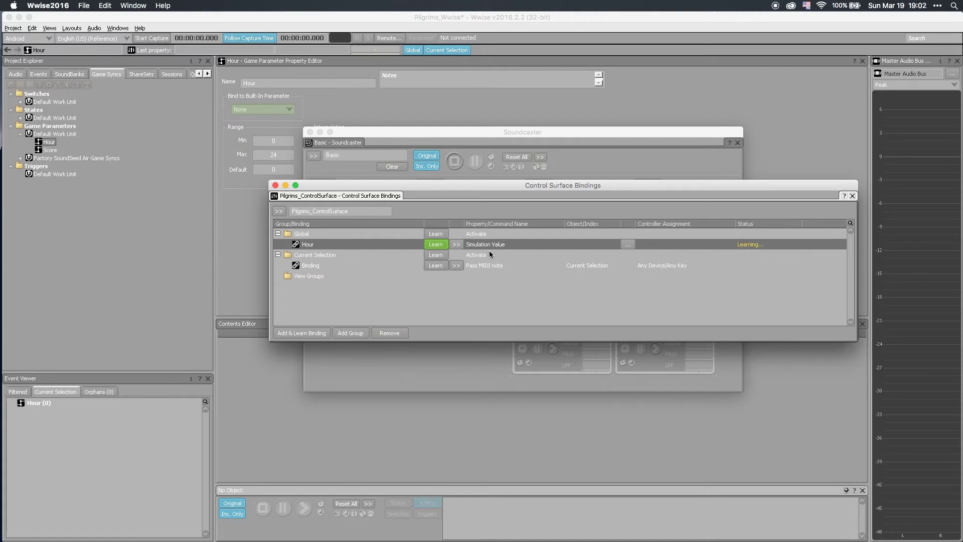
- Choose the Hour game parameter as the binding's target object
left_click(626, 244)
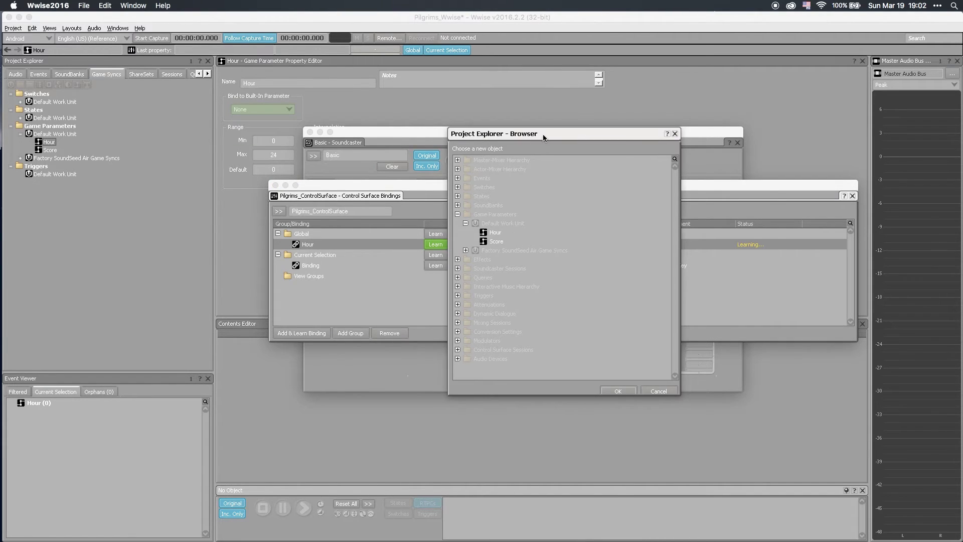
left_click_drag(543, 143, 755, 210)
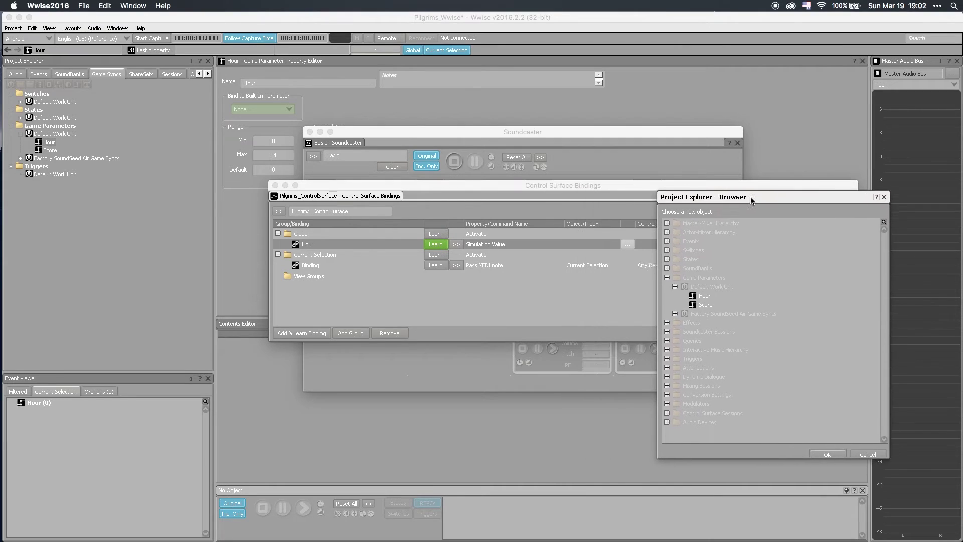
left_click(707, 300)
double_click(707, 301)
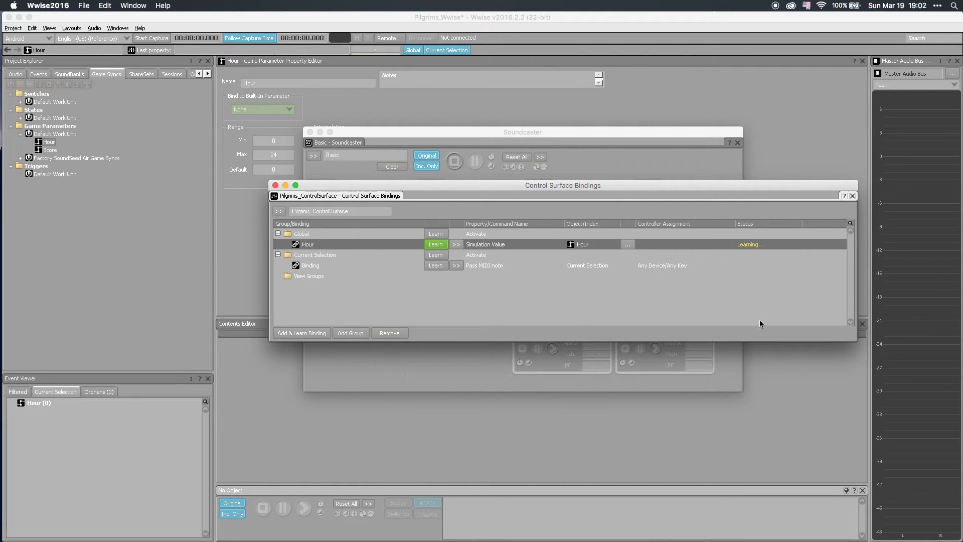
key("super+Tab")
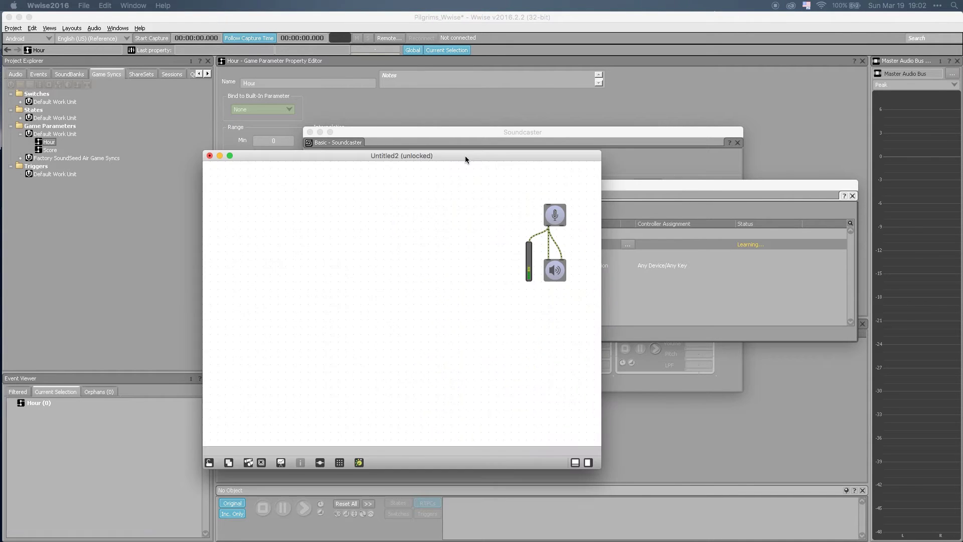
- Create a ctlout "from Max 1" 1 object and move it lower in the patcher
left_click_drag(464, 156, 572, 112)
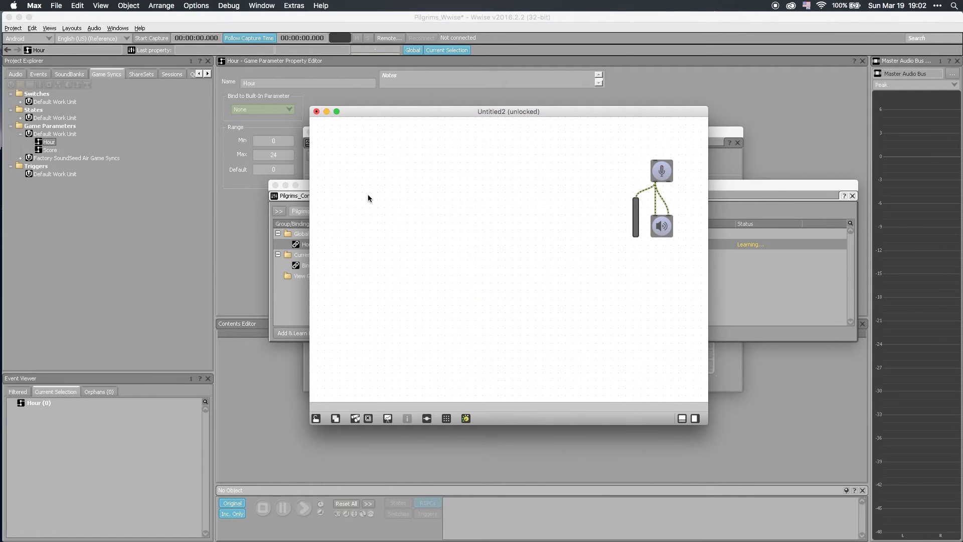
type("n")
type("ct")
key("BackSpace")
type("t")
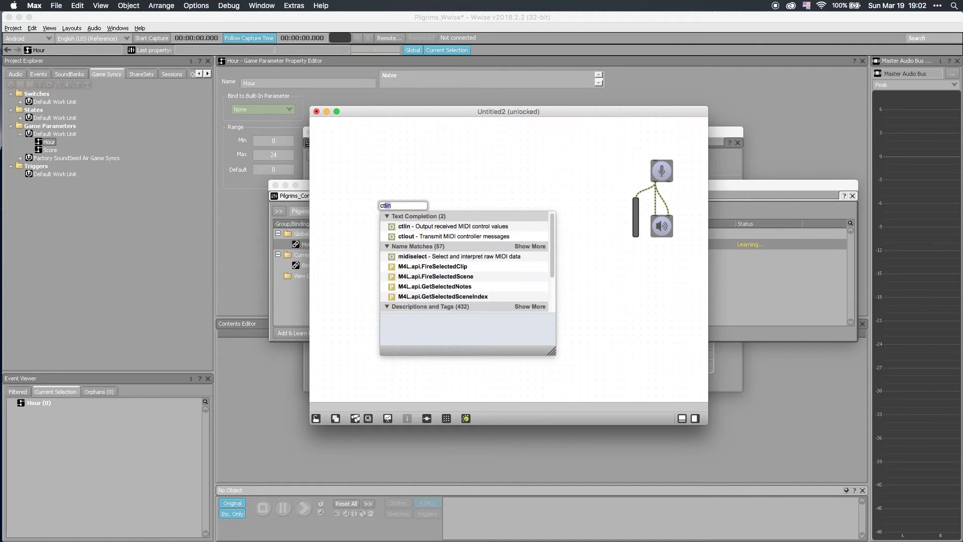
type("lout \"\"")
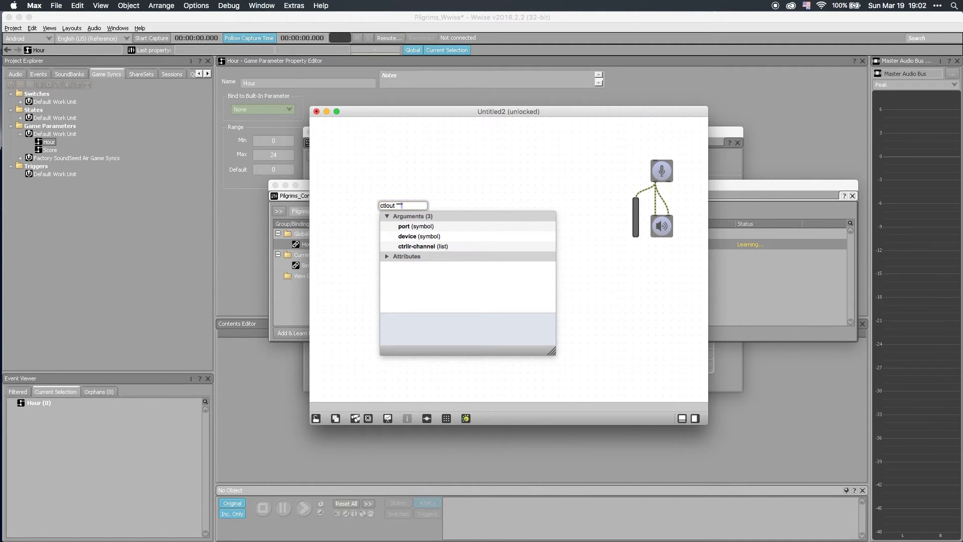
key("Left")
type("from Max 1\" 1")
key("Return")
left_click(493, 170)
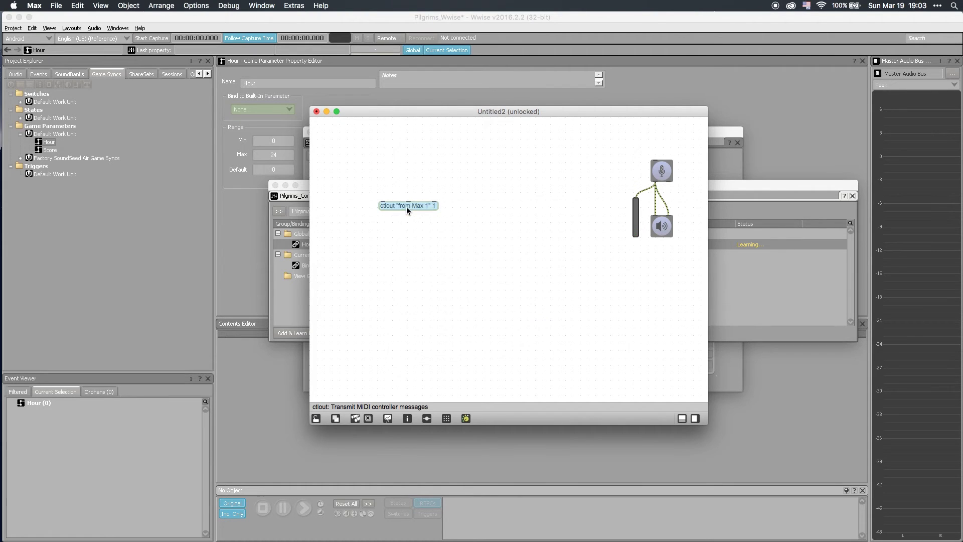
left_click_drag(407, 206, 403, 301)
- Add a '127 1' message box above ctlout and connect it to ctlout's left inlet
left_click(369, 196)
type("n")
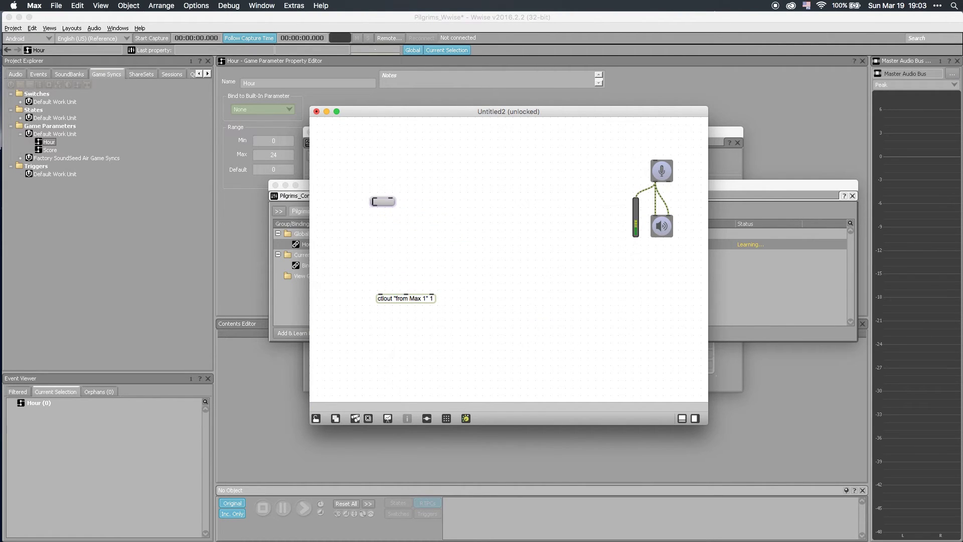
type("127 1")
left_click(459, 209)
left_click_drag(375, 206, 380, 292)
left_click_drag(378, 200, 384, 235)
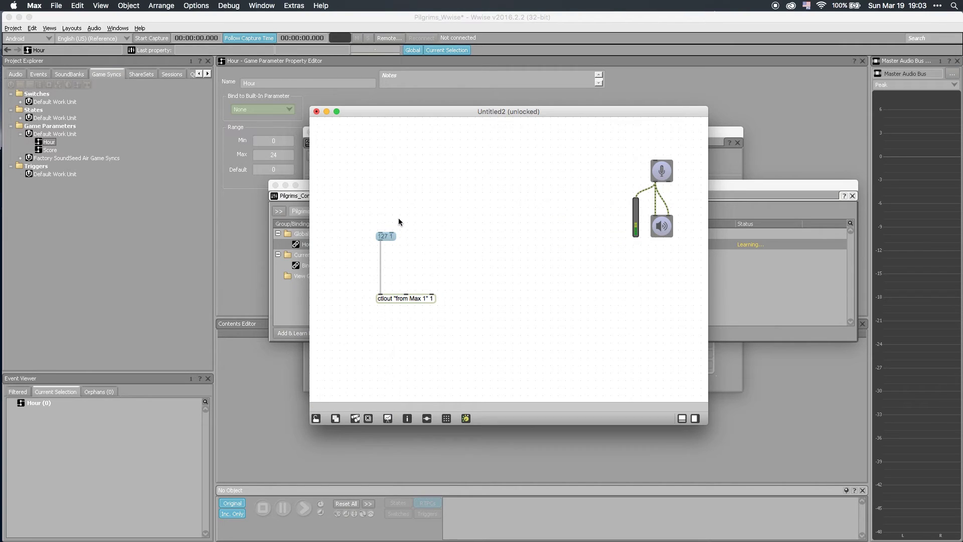
left_click_drag(492, 112, 330, 272)
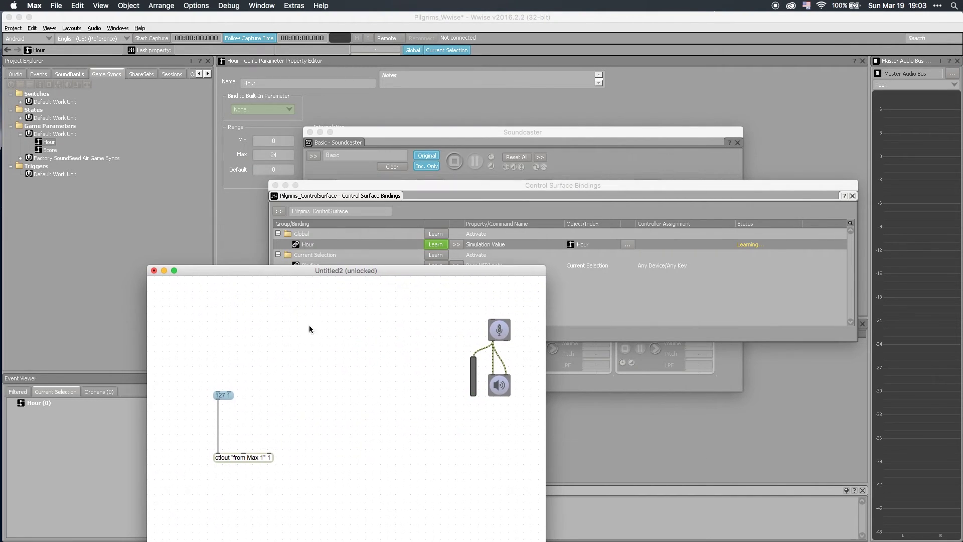
- Send the '127 1' message so Wwise learns the controller, then tidy the message's position
left_click(222, 395, "super")
left_click_drag(415, 271, 588, 87)
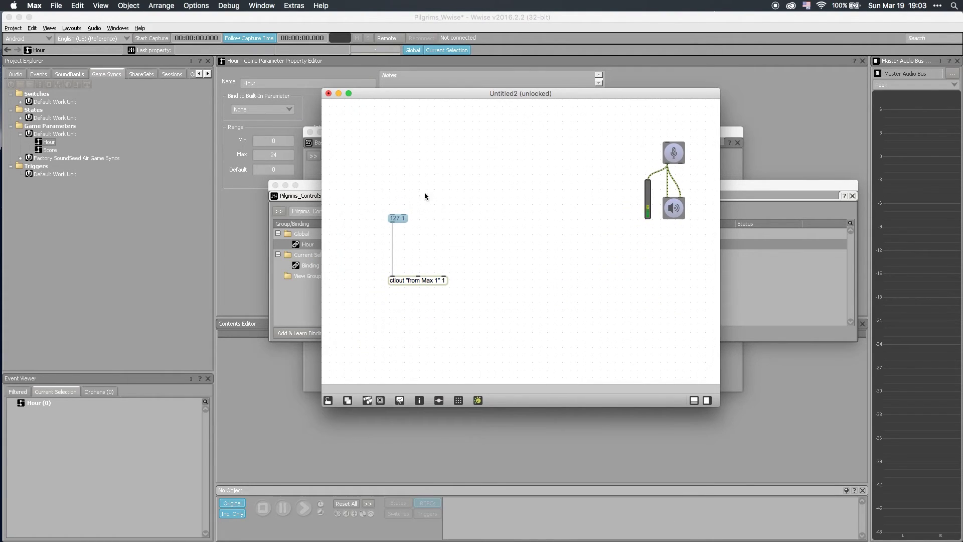
left_click(421, 226)
left_click_drag(398, 218, 398, 200)
left_click(396, 201)
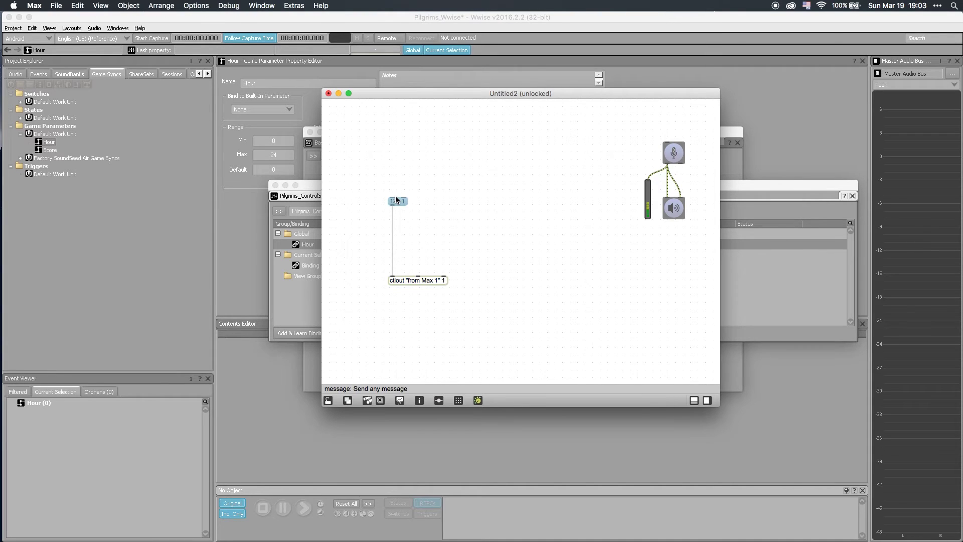
left_click_drag(474, 92, 497, 197)
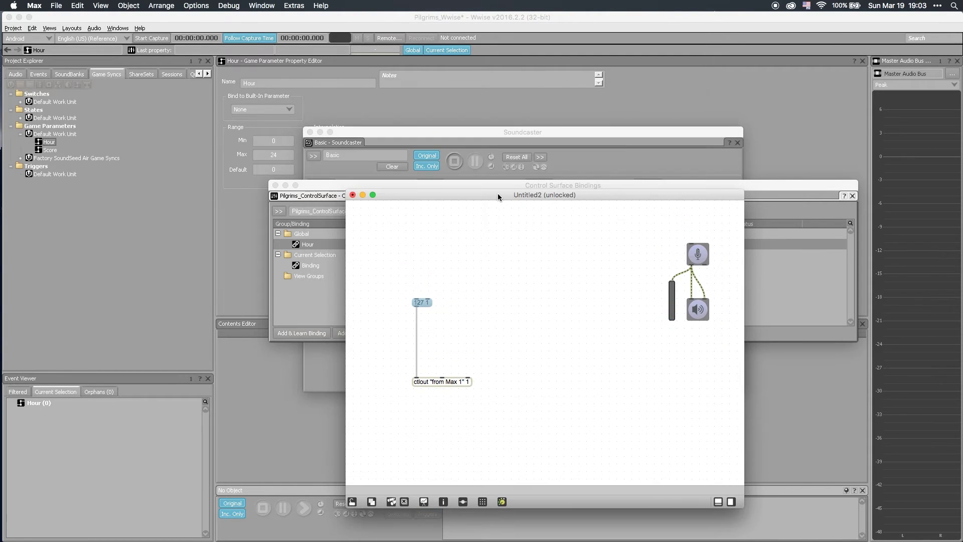
- Send '0 1' and then '127 1' to push Hour to its minimum and maximum
double_click(422, 303)
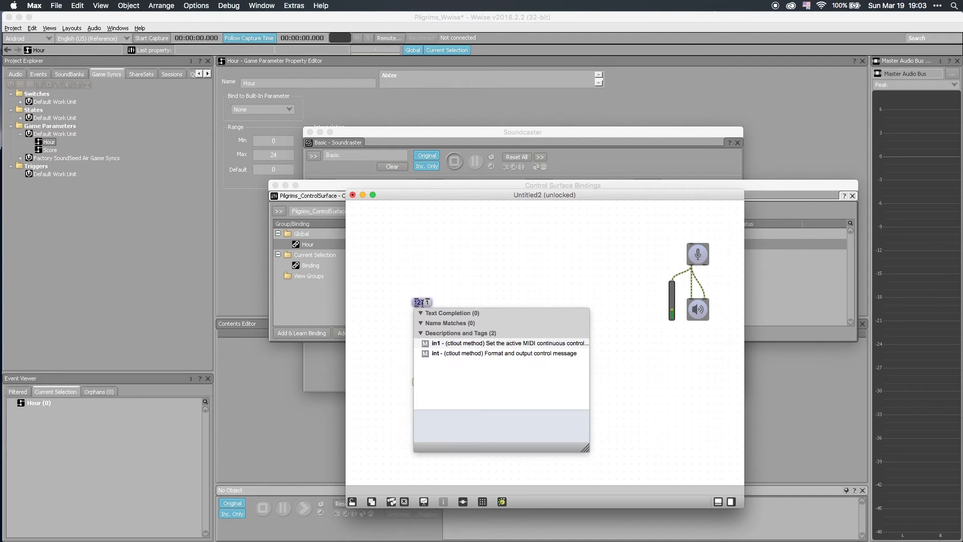
type("0")
left_click(518, 305)
left_click(421, 301)
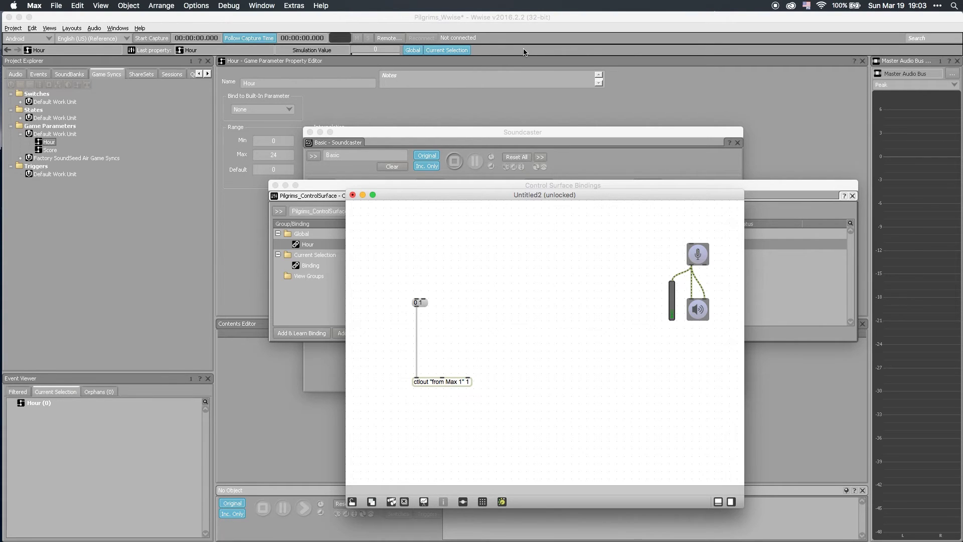
double_click(416, 302)
double_click(417, 302)
type("127")
left_click(460, 275)
left_click(426, 301, "super")
left_click(264, 141)
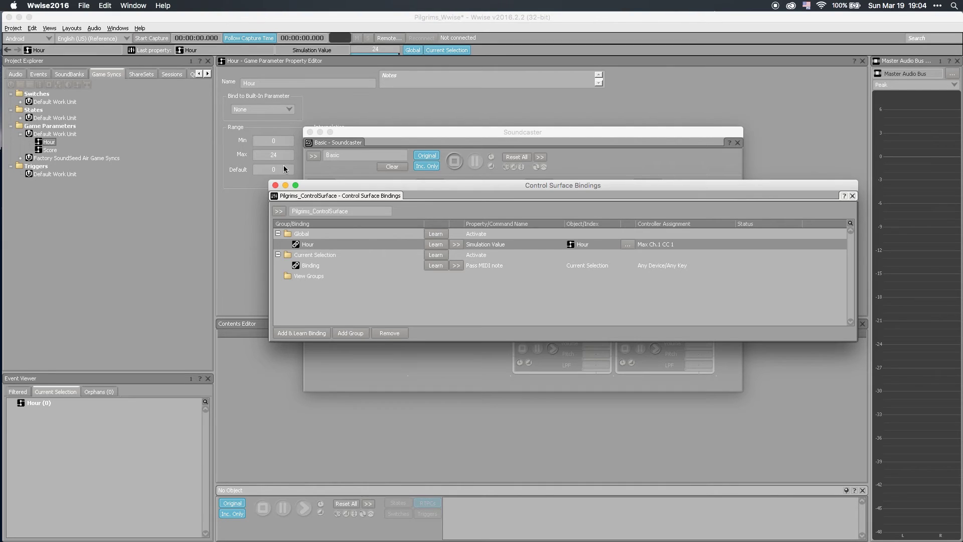
key("super+Tab")
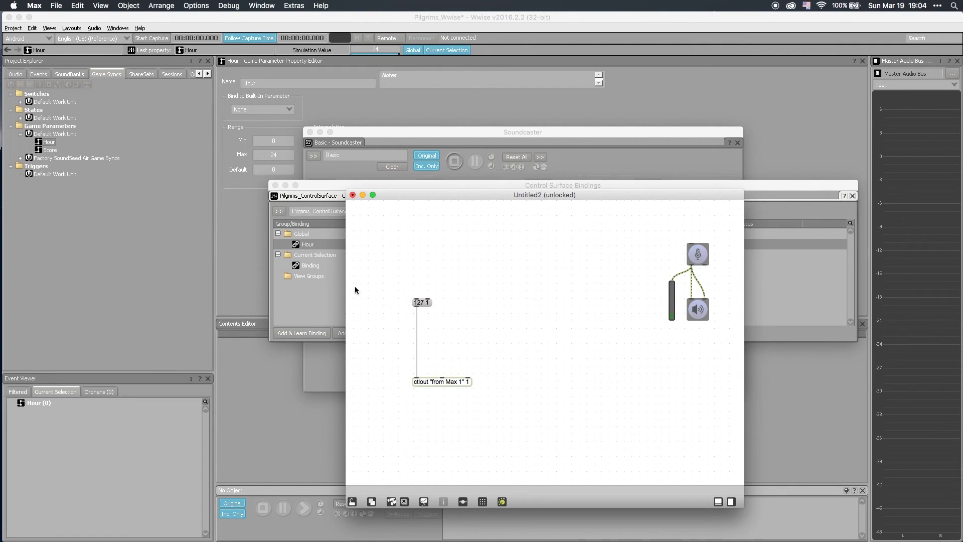
- Send a '64 1' test setting Hour to 12, then delete the message box
left_click(417, 303)
left_click(425, 303)
key("BackSpace")
key("BackSpace")
key("BackSpace")
key("BackSpace")
type("64")
left_click(450, 296)
left_click(420, 301, "super")
left_click(419, 302)
key("BackSpace")
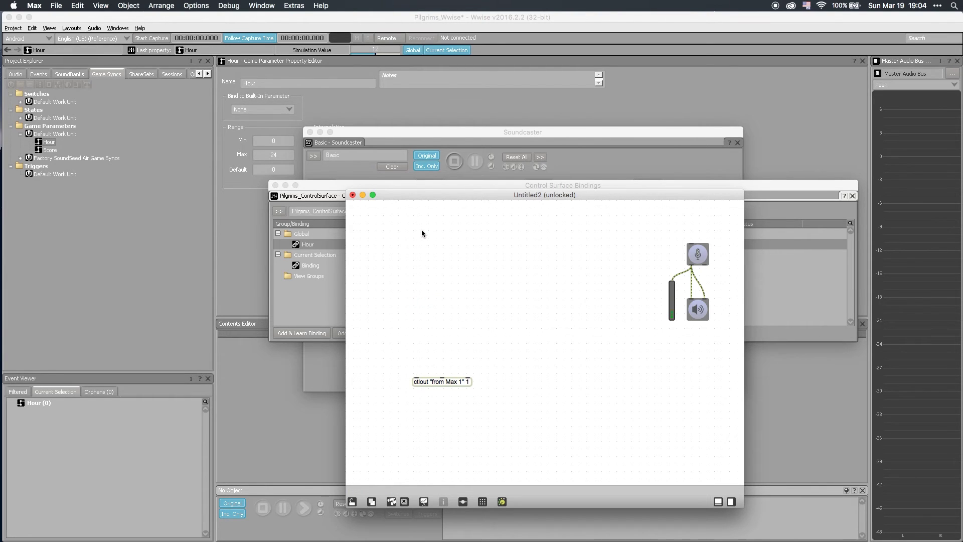
- Create a line object above ctlout fed by a '0, 127 $1' message
type("nline")
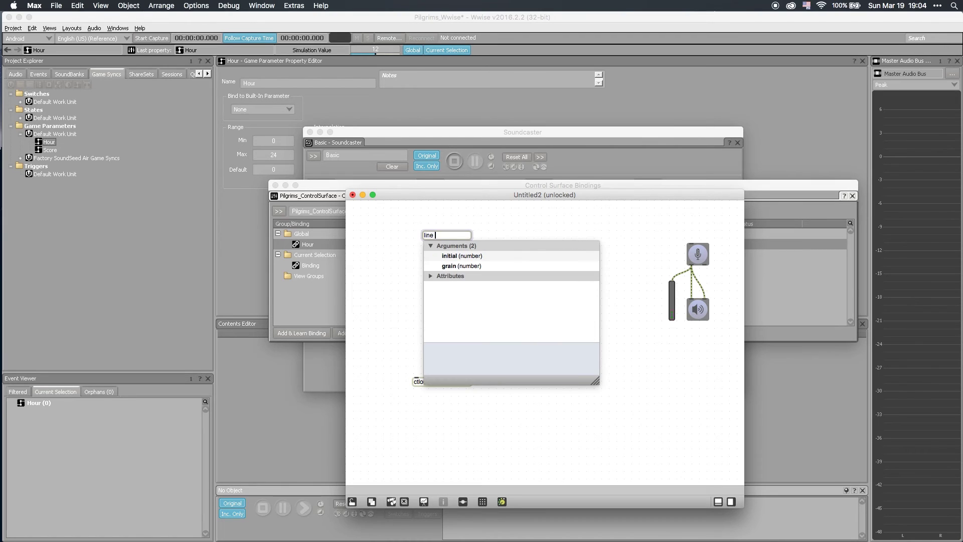
key("Return")
left_click_drag(436, 238, 427, 321)
left_click(415, 285)
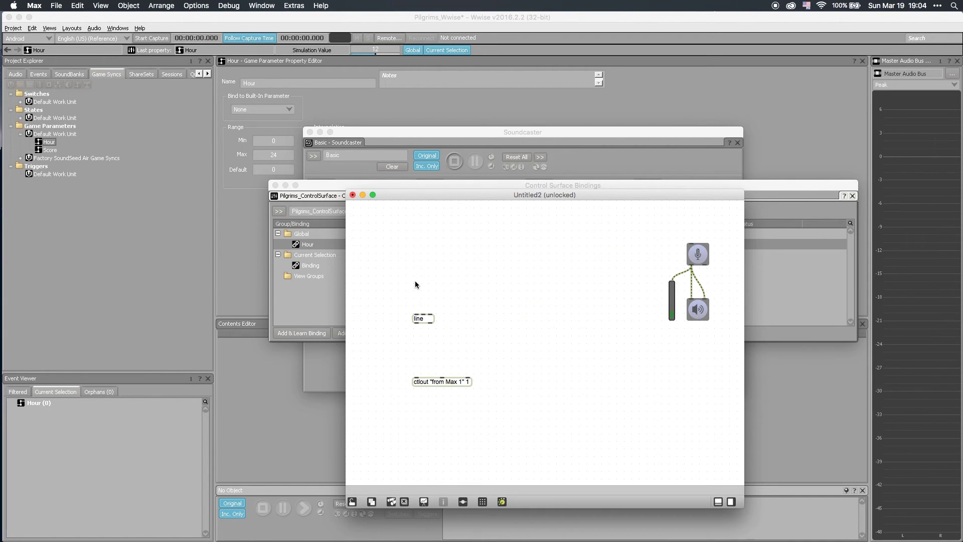
type("i")
type("0, 127")
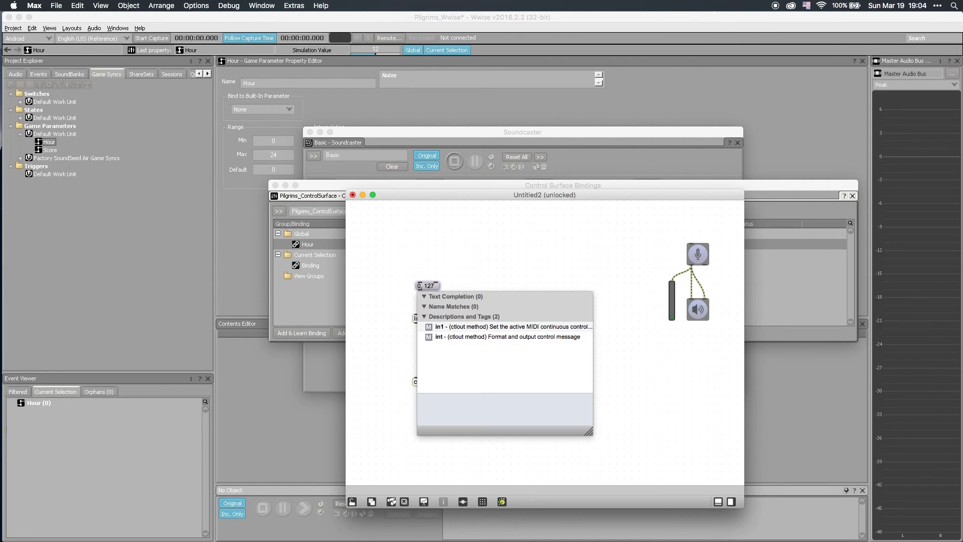
key("Return")
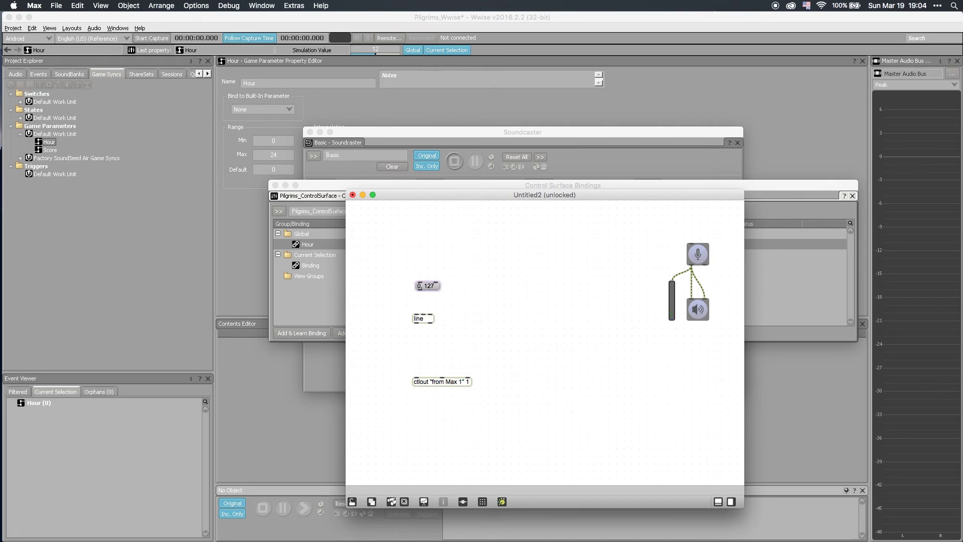
type("$1")
mouse_move(419, 291)
left_mouse_down()
mouse_move(416, 316)
mouse_move(423, 286)
left_mouse_up()
left_click(425, 287)
left_click(415, 249)
- Add a number box and an output display to the chain, lock, and run a 4000 ms ramp
key("i")
mouse_move(417, 251)
left_mouse_down()
mouse_move(416, 280)
mouse_move(428, 253)
left_mouse_up()
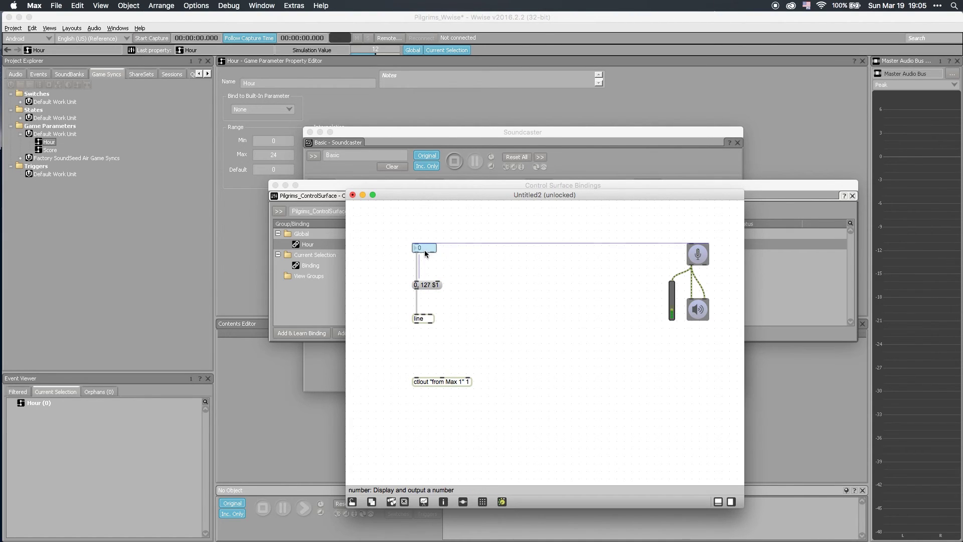
left_click(424, 240)
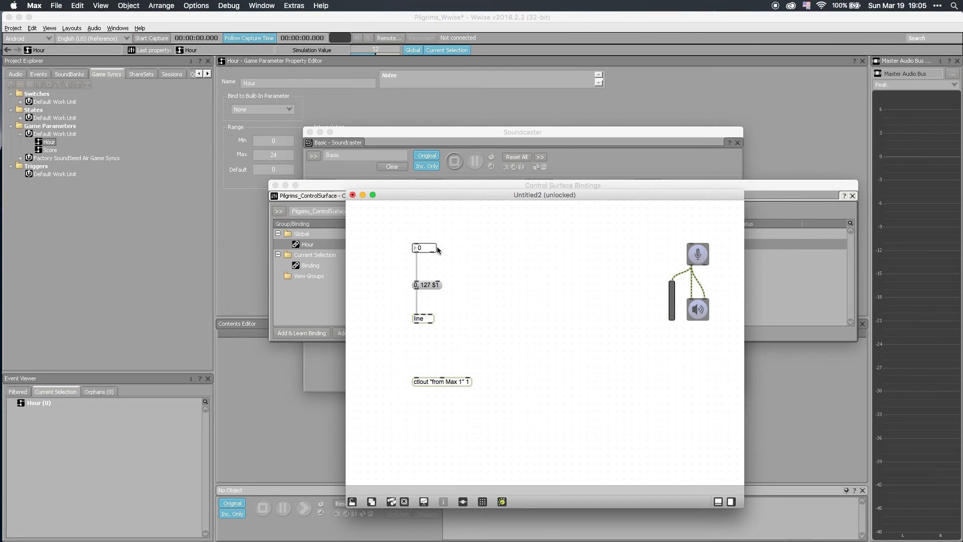
key("super+z")
key("super+e")
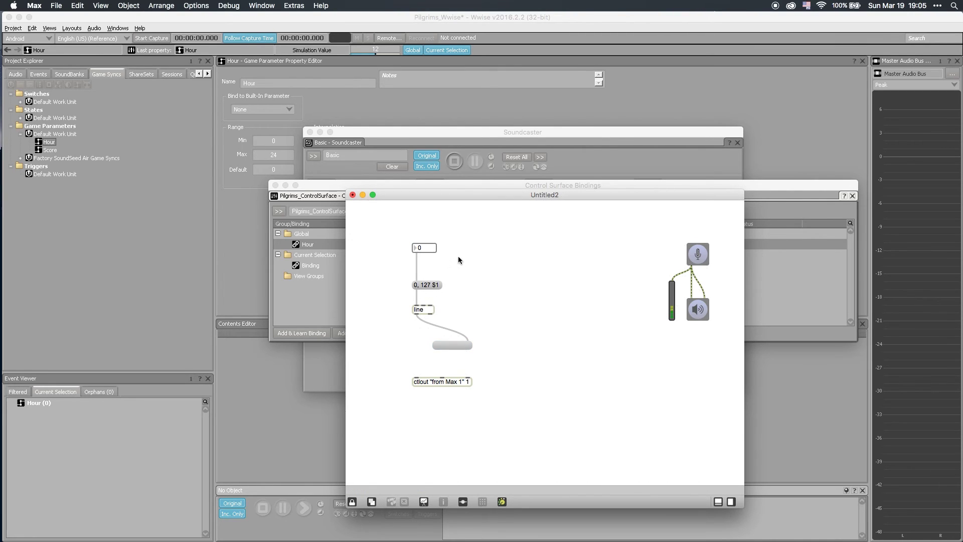
left_click(427, 249)
type("4000")
key("Return")
- Move ctlout lower and create an 'append 1' object just above it
key("super+e")
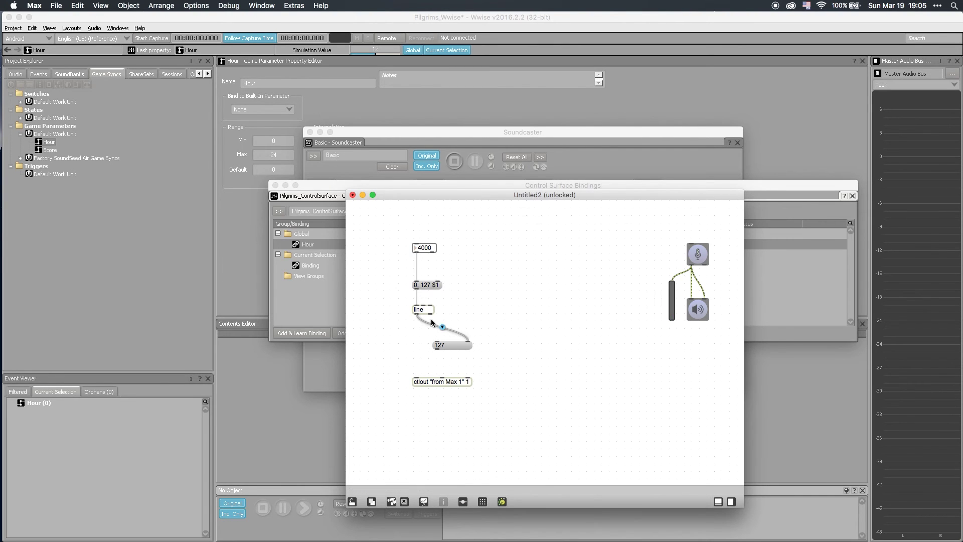
left_click_drag(447, 384, 447, 400)
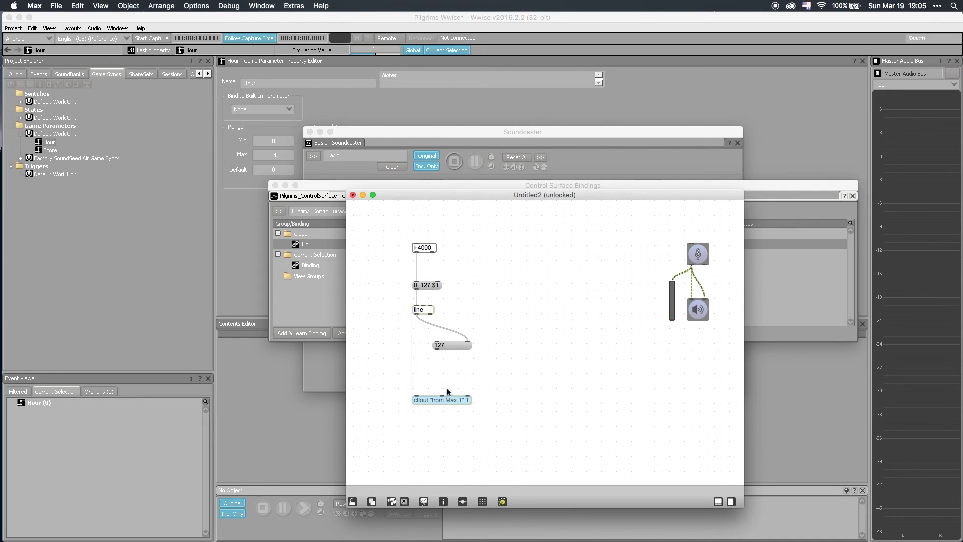
left_click(441, 376)
type("n")
type("append 1")
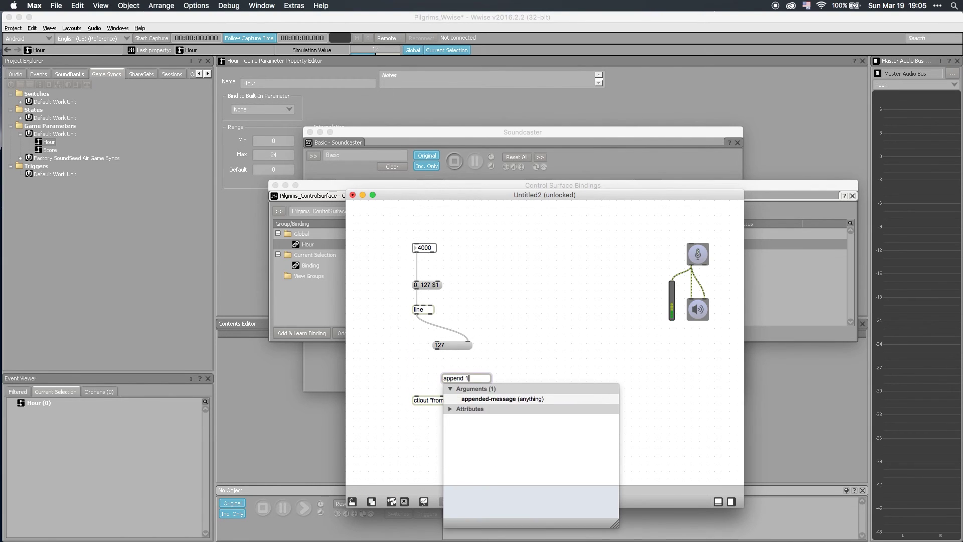
key("Return")
left_click_drag(459, 378, 432, 368)
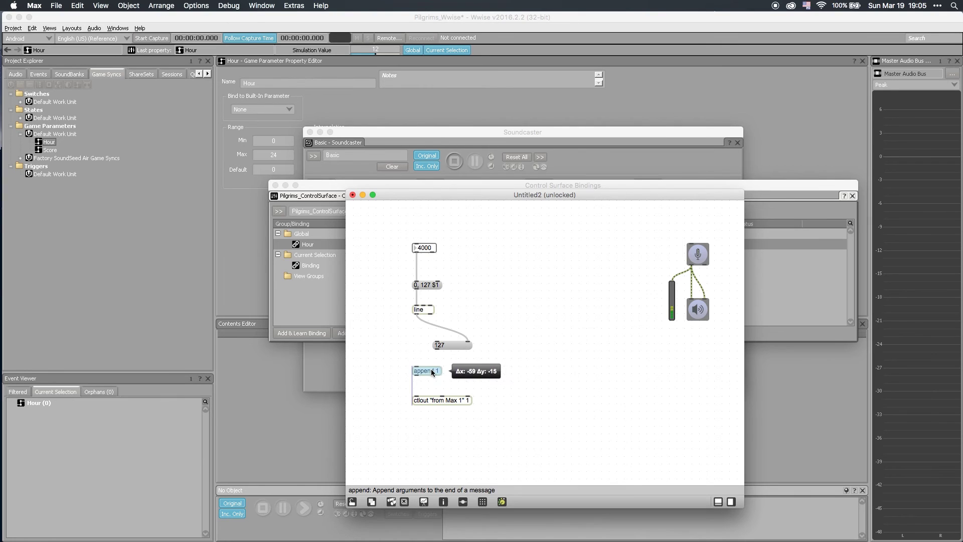
- Cord line's output into append 1, and append 1 into ctlout
left_click_drag(416, 314, 417, 366)
type("1")
left_click(487, 305)
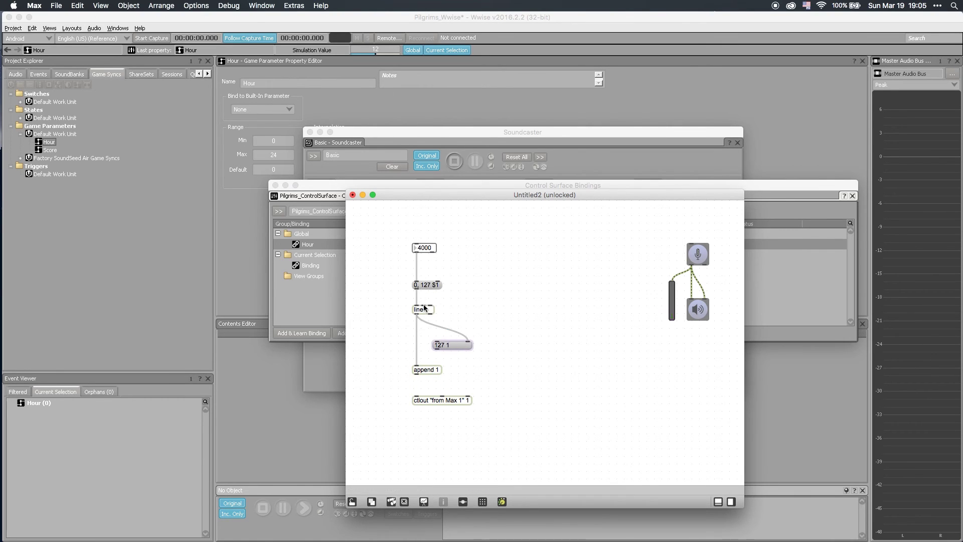
left_click(504, 356)
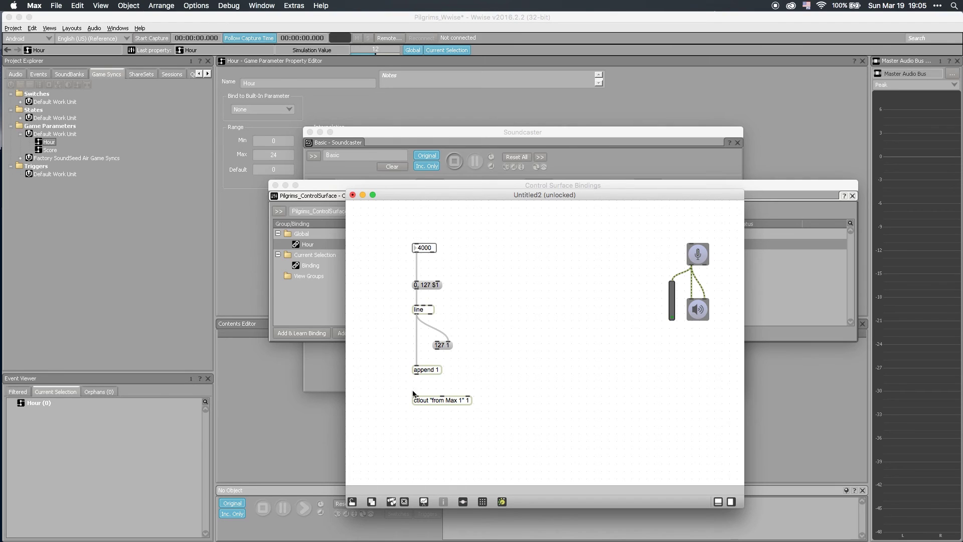
left_click_drag(415, 374, 415, 399)
- Lock the patch and run a 4000 ms ramp, driving Hour up to 24
key("super+e")
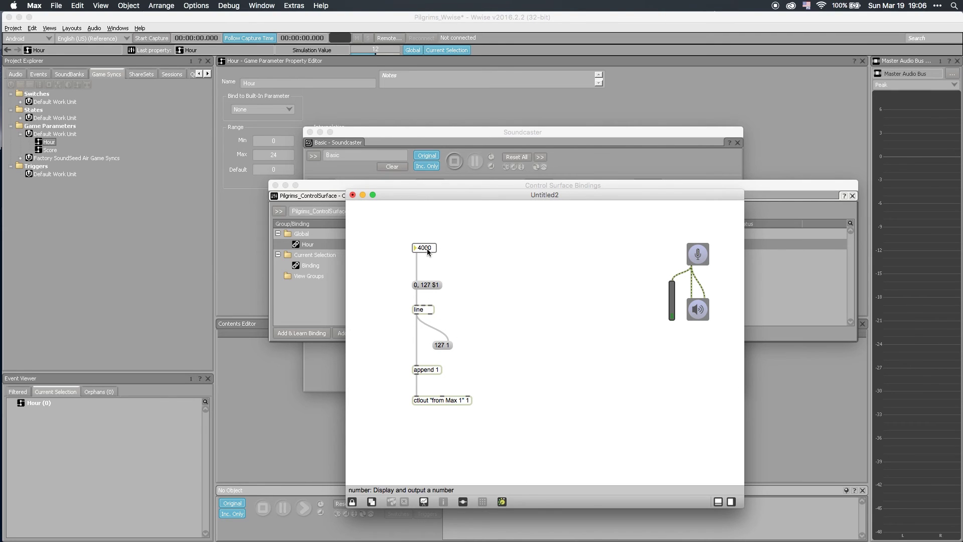
left_click(426, 249)
type("4000")
key("Return")
key("super+e")
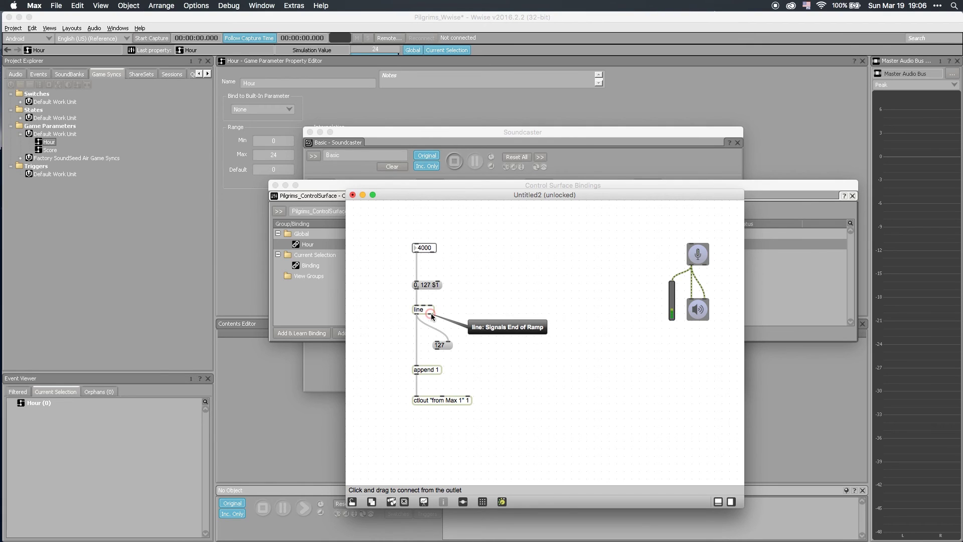
- Loop line's end-of-ramp outlet back into the '0, 127 $1' message as a right-angled cord
left_click_drag(431, 313, 420, 280)
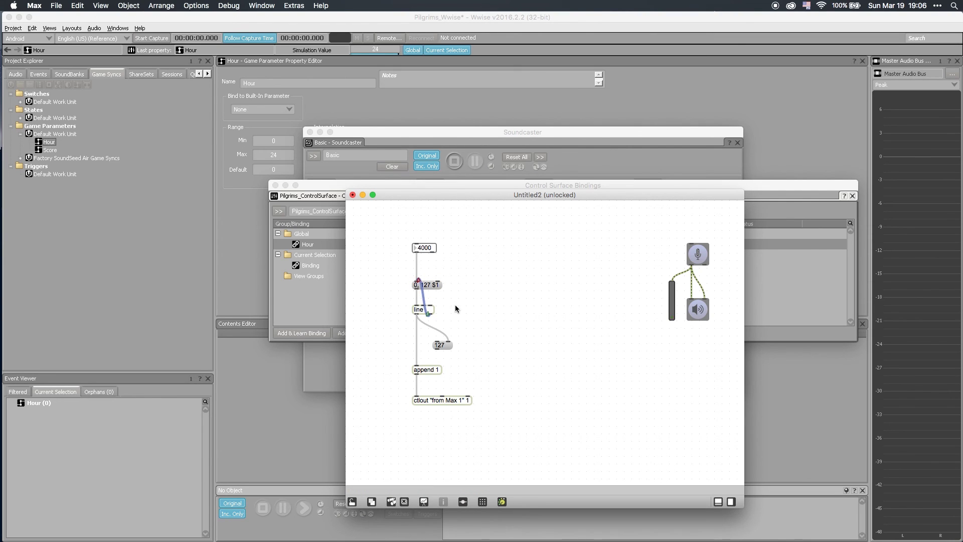
key("super+y")
left_click_drag(404, 305, 427, 252)
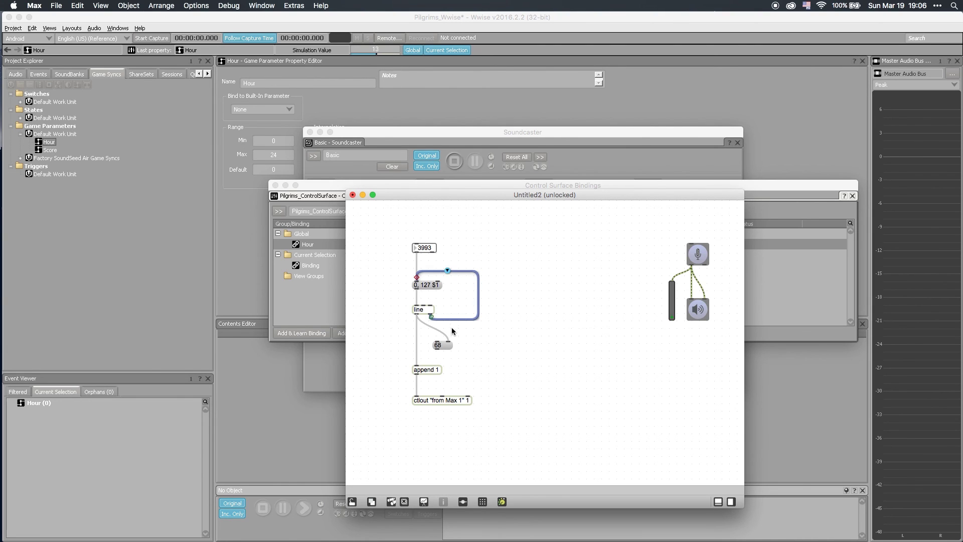
left_click(446, 282)
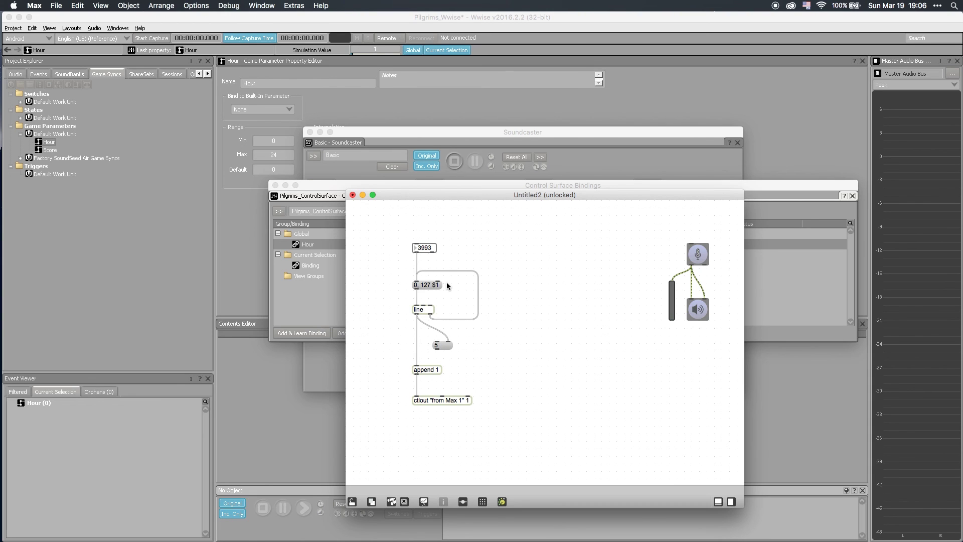
- Add a 'stop' message and connect it to line
type("n")
type("stop")
left_click(516, 257)
left_click(456, 287)
left_click_drag(449, 289, 417, 308)
- In Wwise, raise Soundcaster to expose its RTPCs and close Control Surface Bindings
left_click(454, 184)
left_click(401, 133)
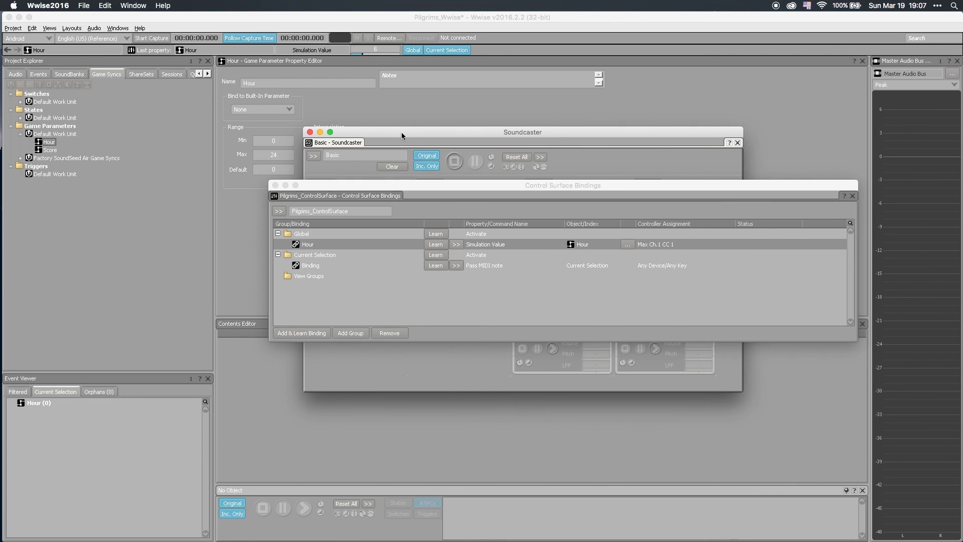
left_click_drag(501, 134, 411, 98)
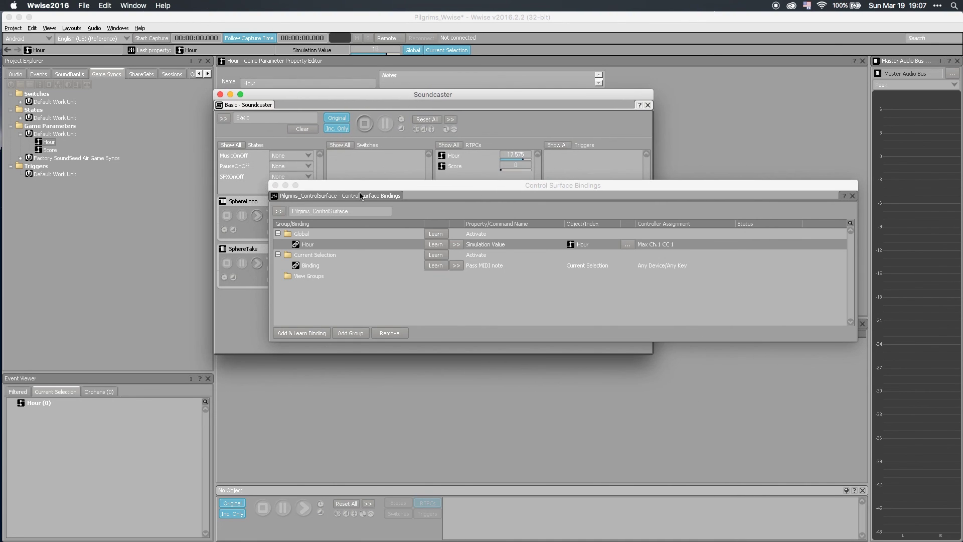
left_click(276, 186)
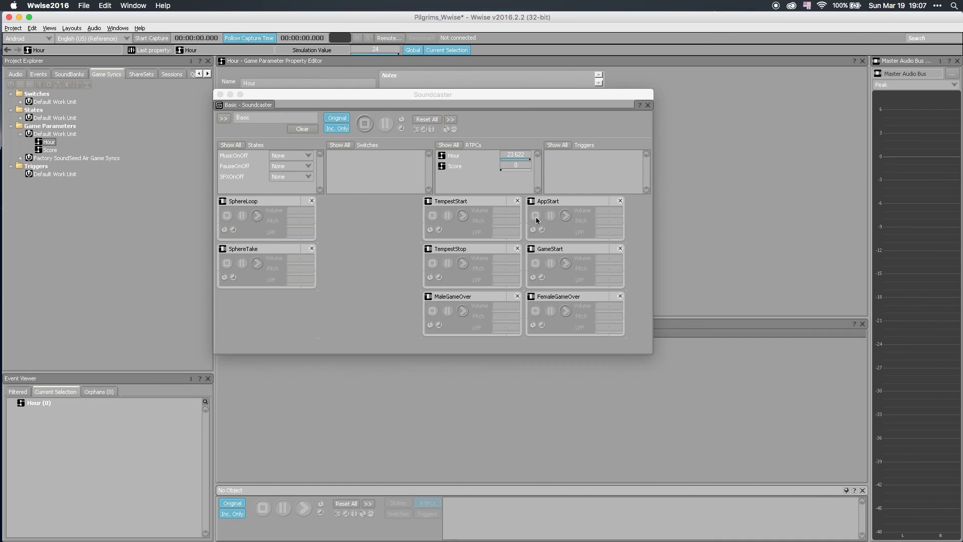
- Play the AppStart event in Soundcaster, then return to the Max patcher
left_click(566, 217)
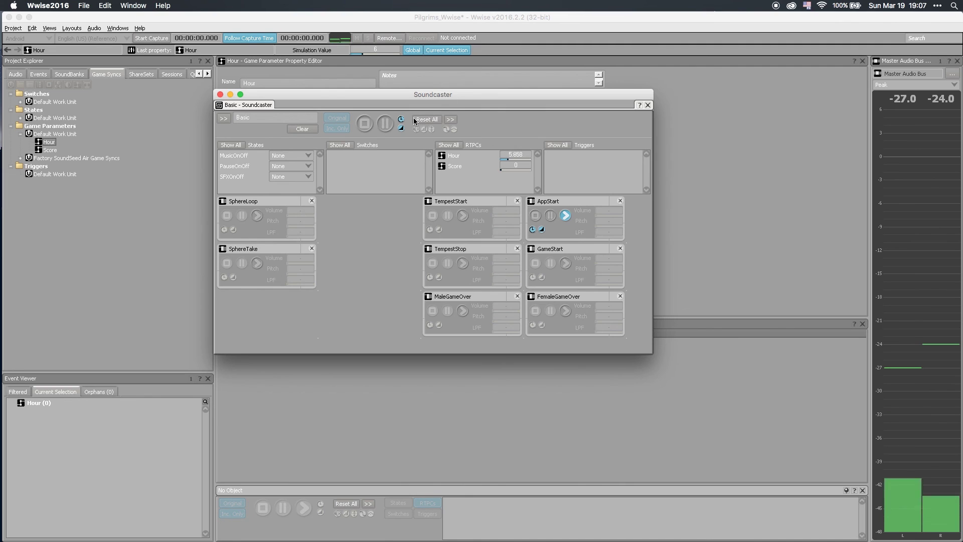
key("super+Tab")
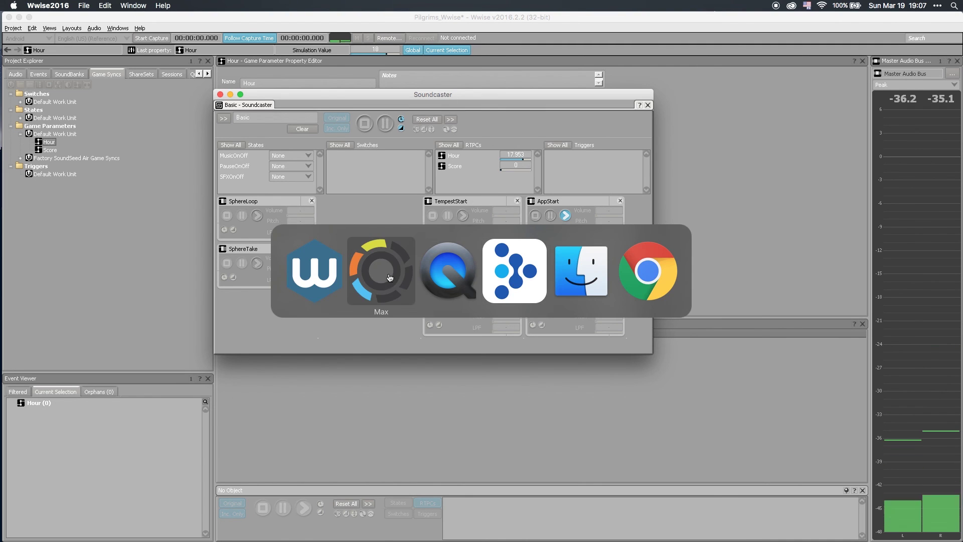
left_click(390, 277)
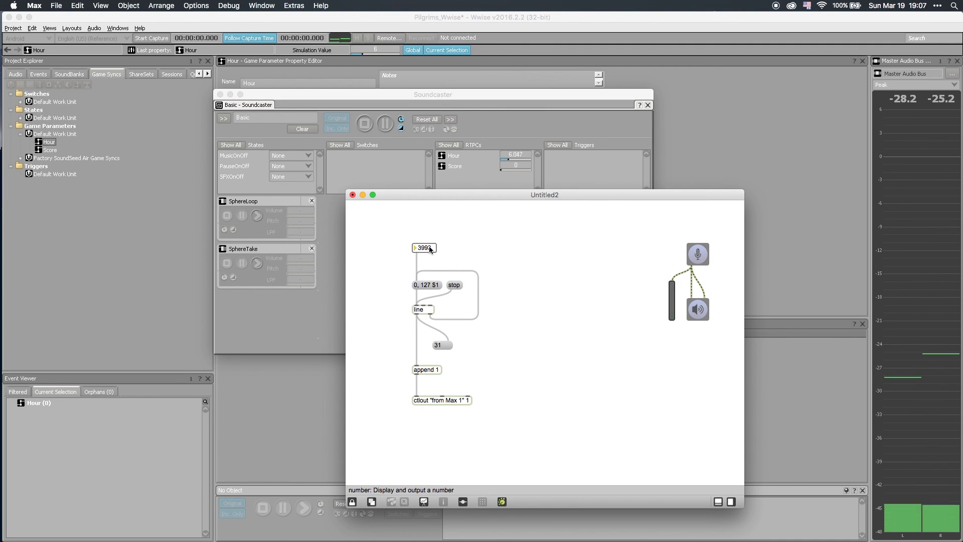
- Set the ramp duration number box to 20000 ms and move the patcher window down-right
left_click(430, 248)
type("20000")
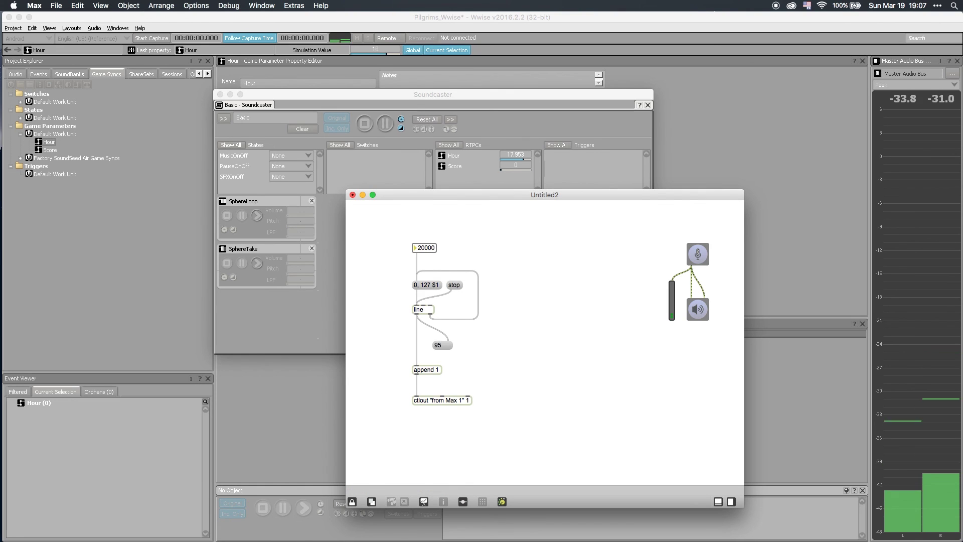
key("Return")
left_click_drag(459, 195, 507, 219)
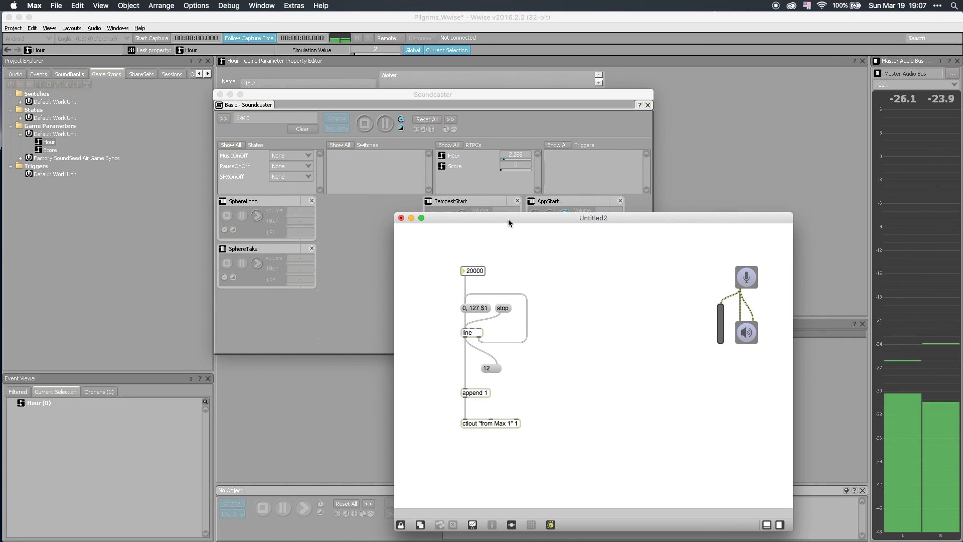